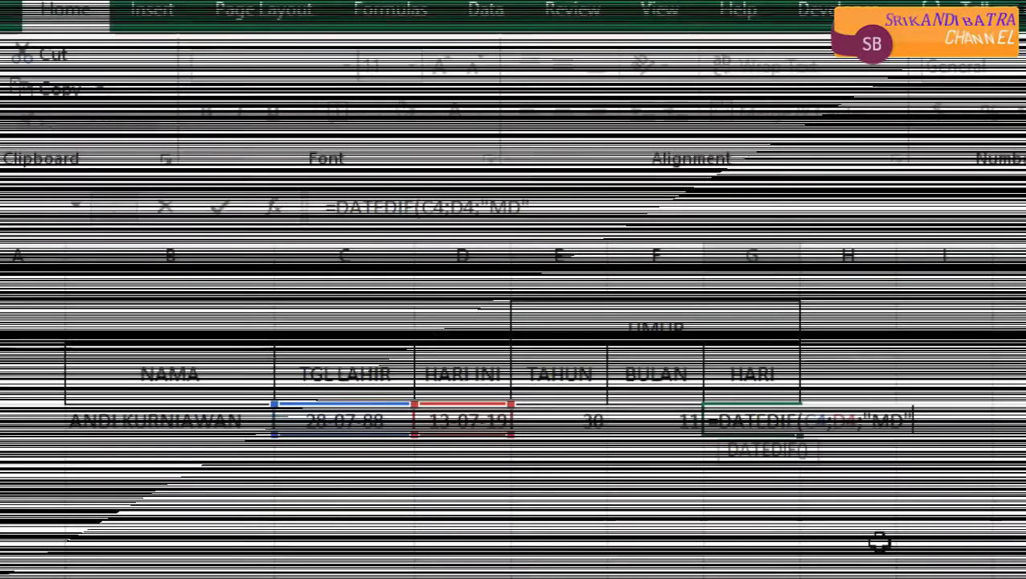
# Commit the days formula in G4, make row 4 taller and select the data row B4:G4
pyautogui.press('Return')
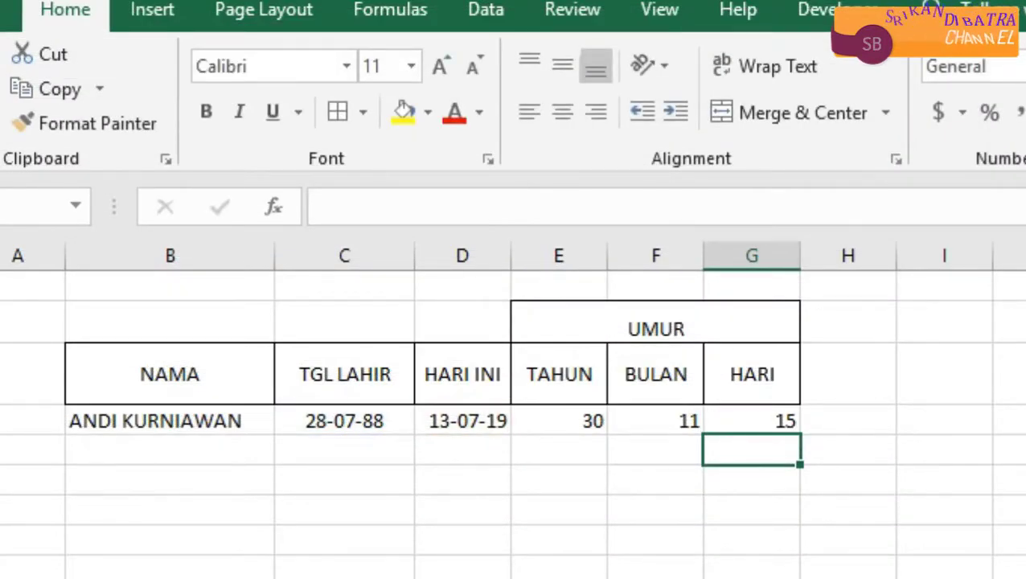
pyautogui.moveTo(1, 434); pyautogui.dragTo(2, 475)
pyautogui.moveTo(110, 451); pyautogui.dragTo(731, 449)
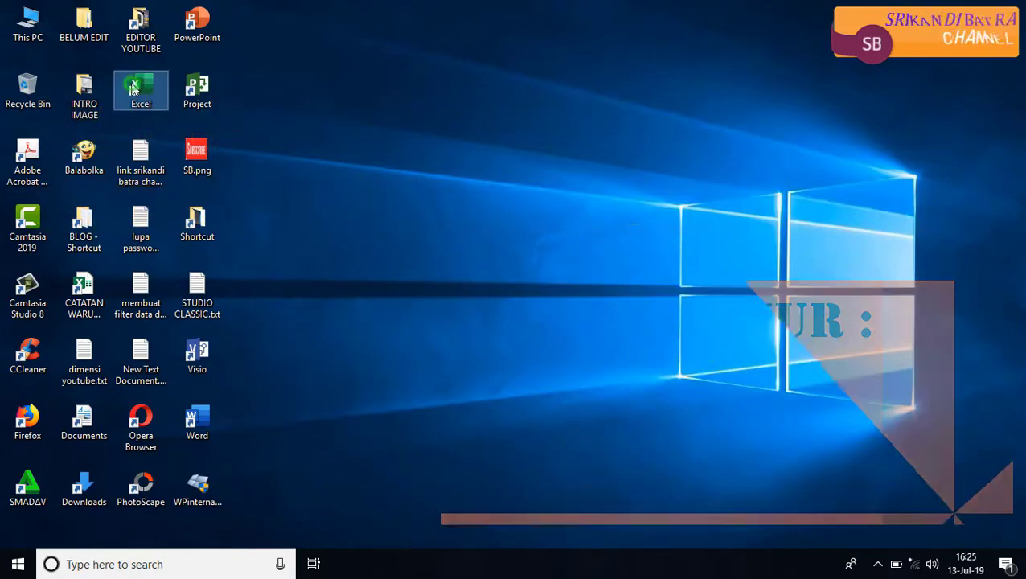
# Launch Excel from the desktop and start a new blank workbook
pyautogui.doubleClick(132, 88)
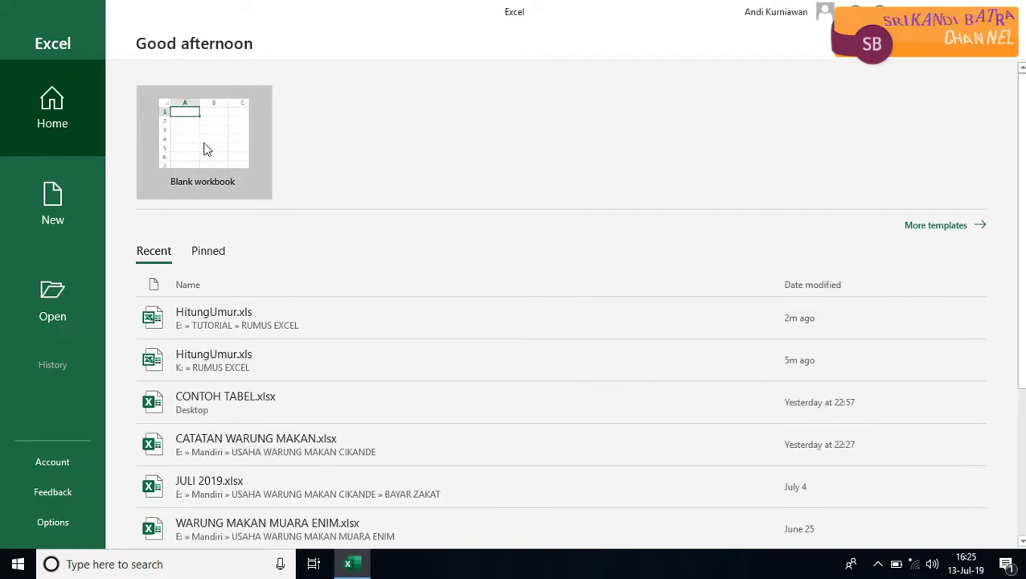
pyautogui.click(205, 149)
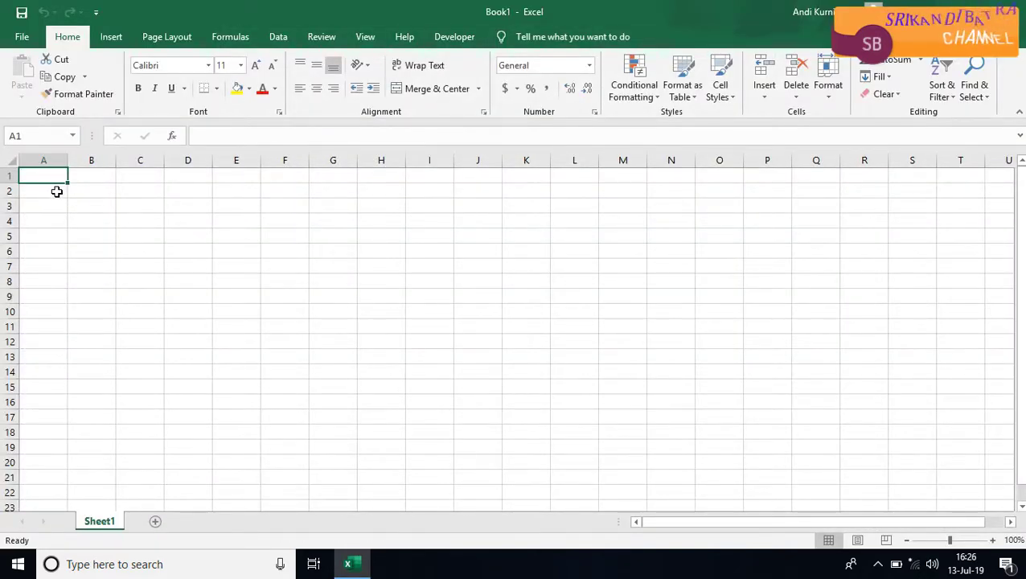
# Enter the headers NAMA, TGL LAHIR and HARI INI in B3:D3 and widen column C
pyautogui.click(85, 207)
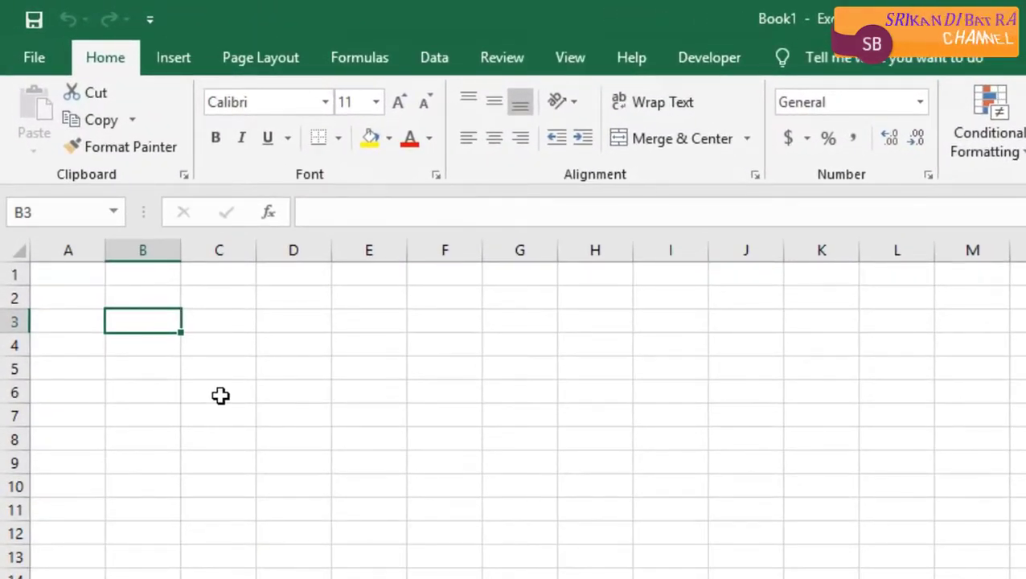
pyautogui.write('NAMA')
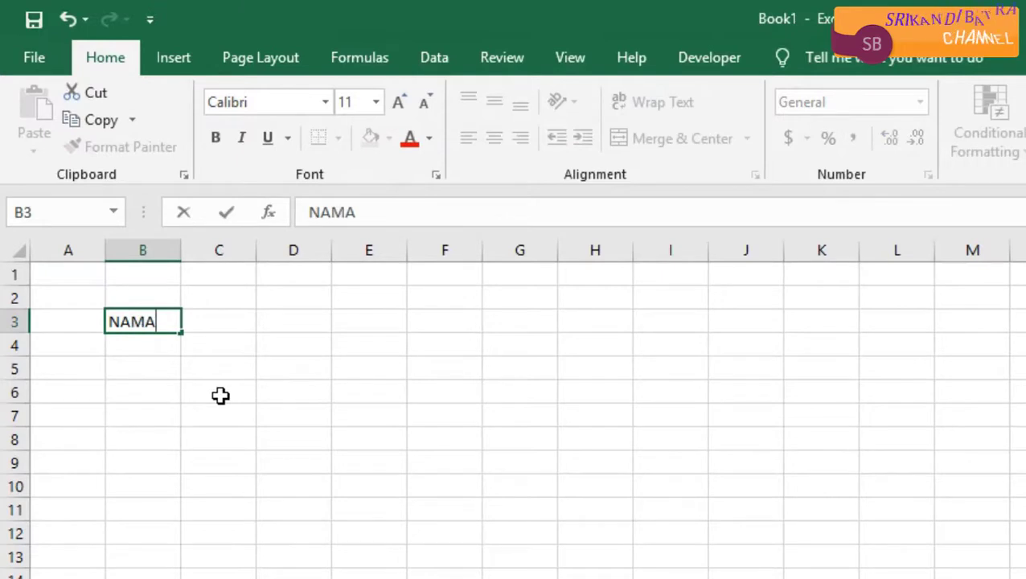
pyautogui.press('Return')
pyautogui.press('Up')
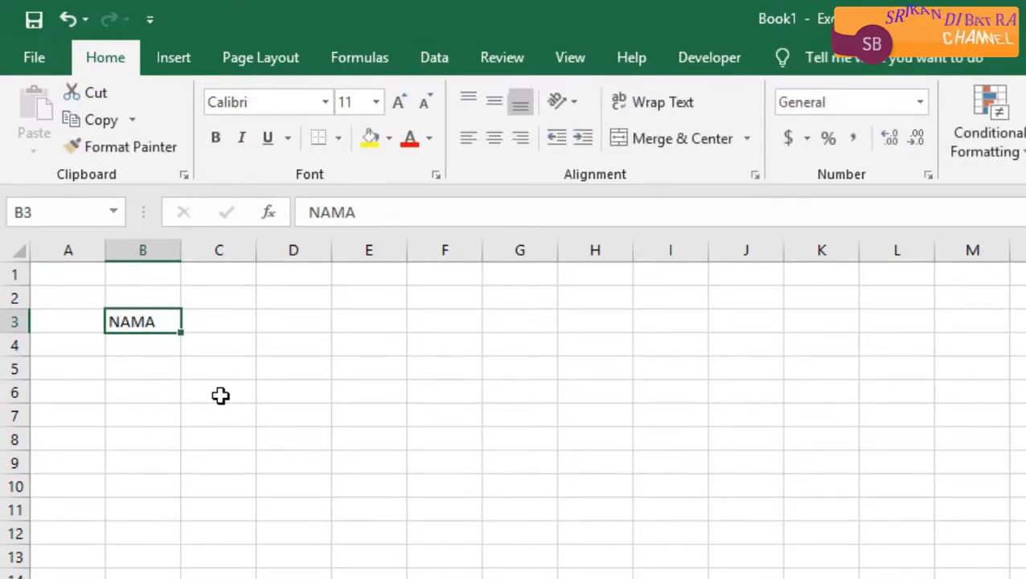
pyautogui.click(142, 251)
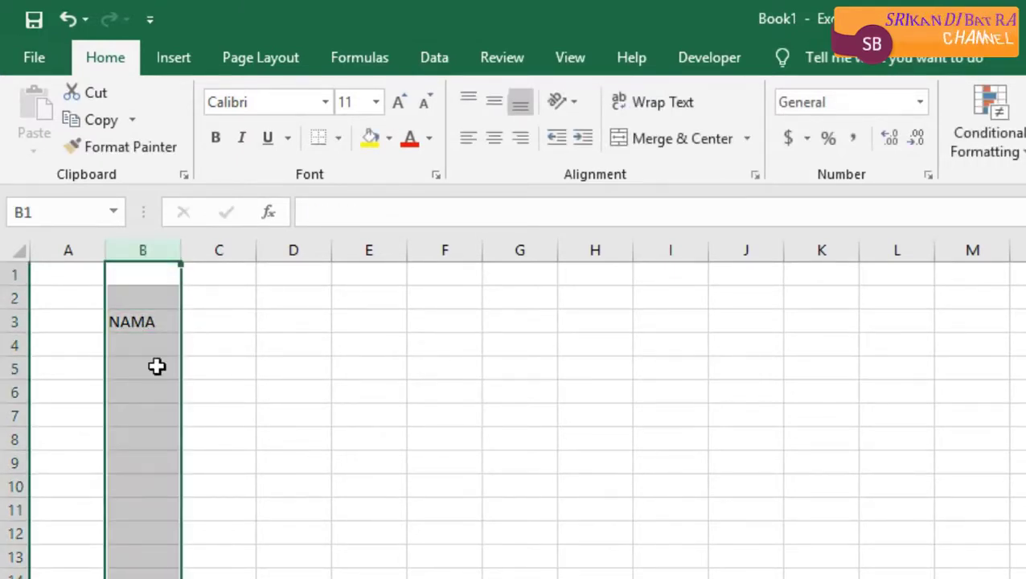
pyautogui.click(150, 342)
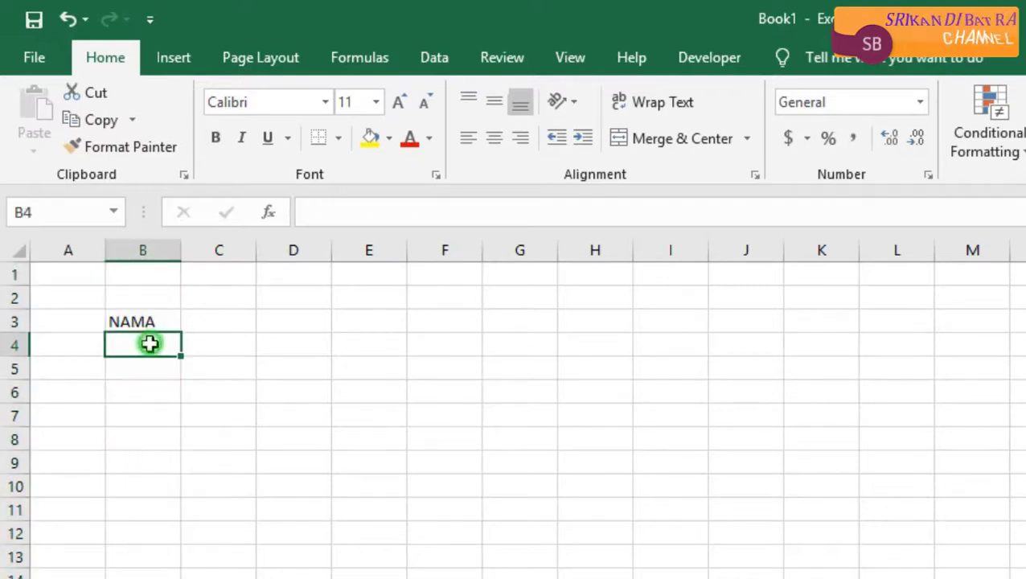
pyautogui.click(202, 322)
pyautogui.write('TGL LAHIR')
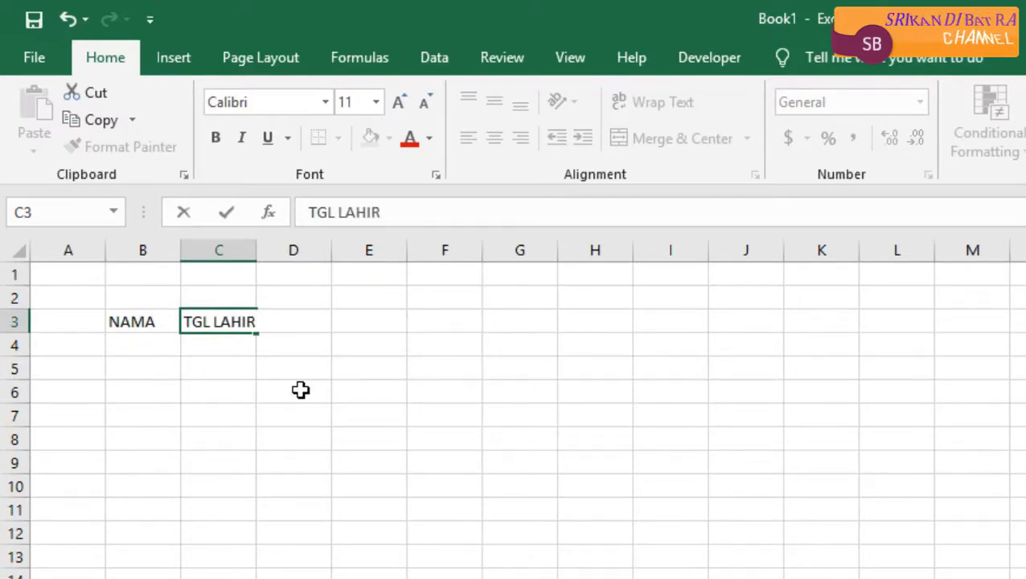
pyautogui.press('Return')
pyautogui.press('Up')
pyautogui.press('Right')
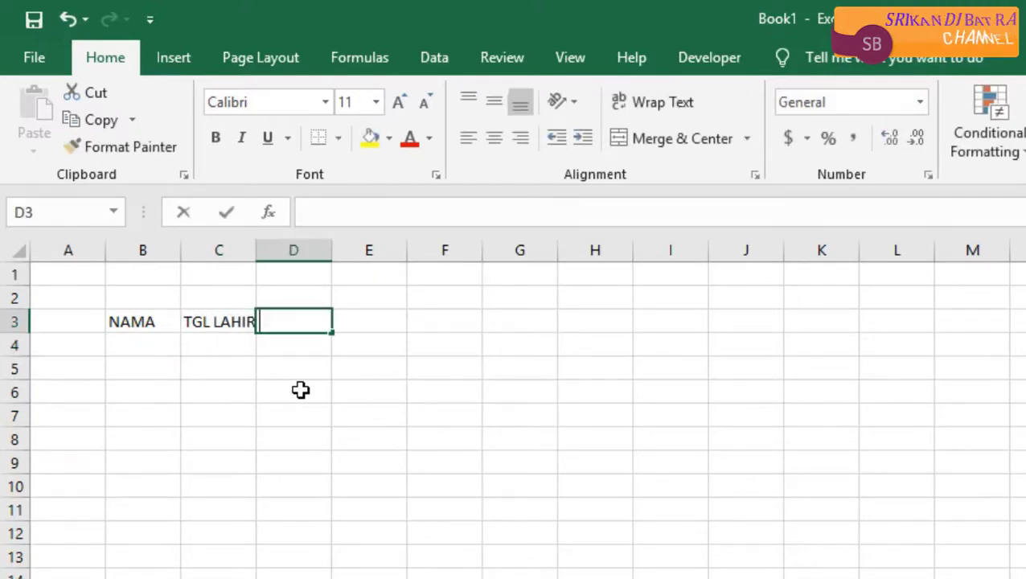
pyautogui.write('HARI INI')
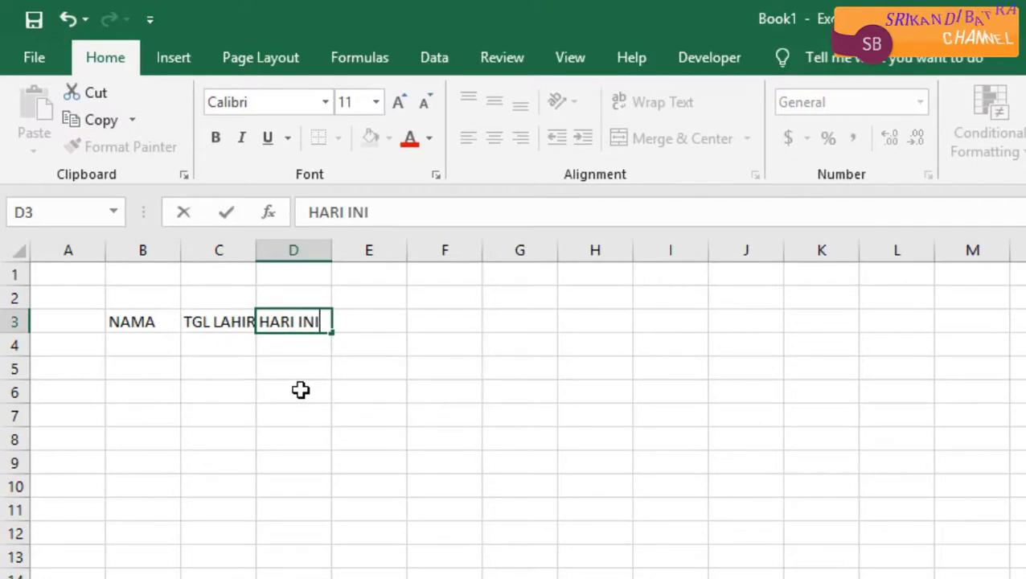
pyautogui.click(300, 390)
pyautogui.moveTo(256, 250); pyautogui.dragTo(289, 250)
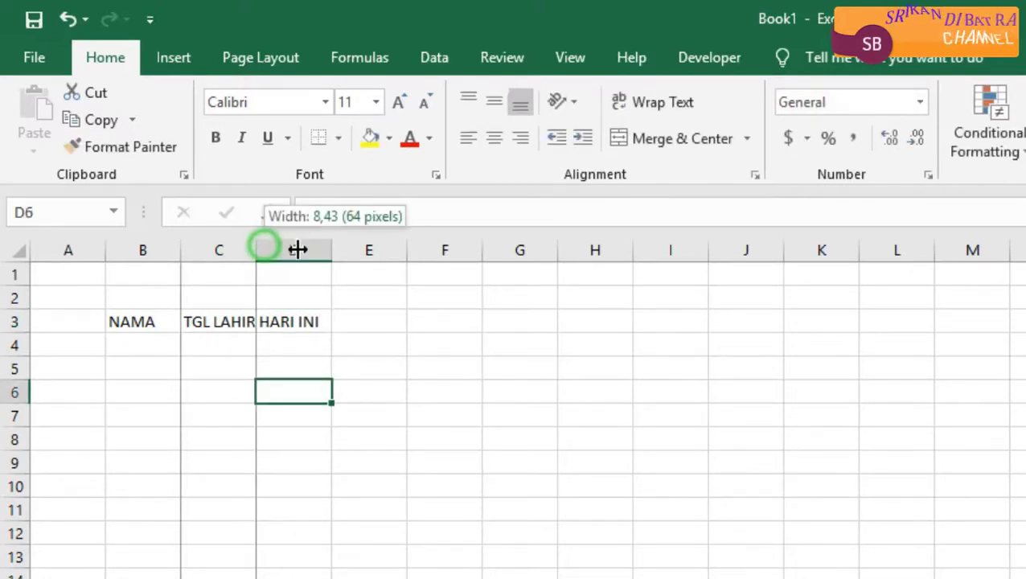
# Centre the B3:D3 headers and give them all borders
pyautogui.moveTo(165, 320); pyautogui.dragTo(324, 320)
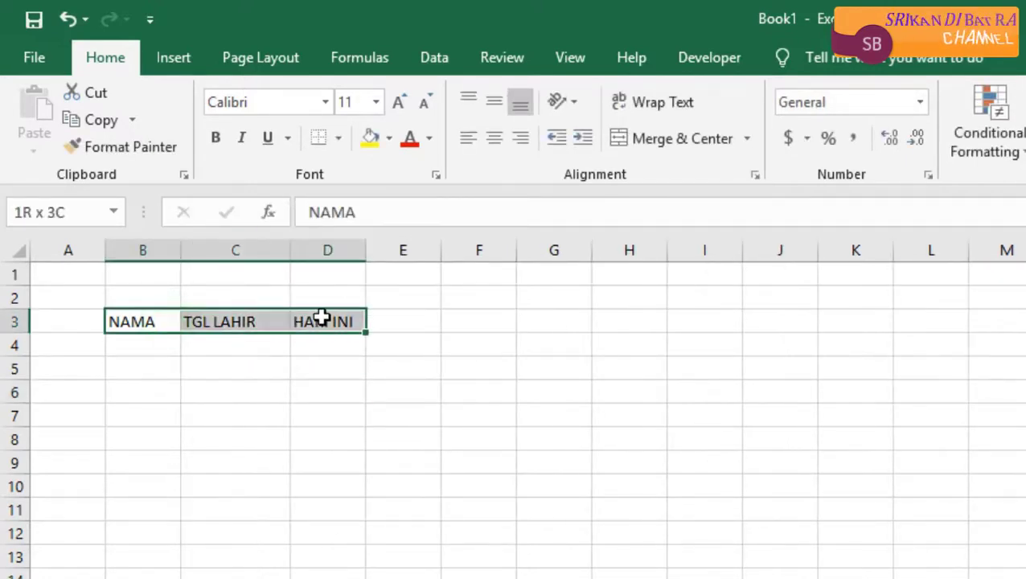
pyautogui.click(494, 145)
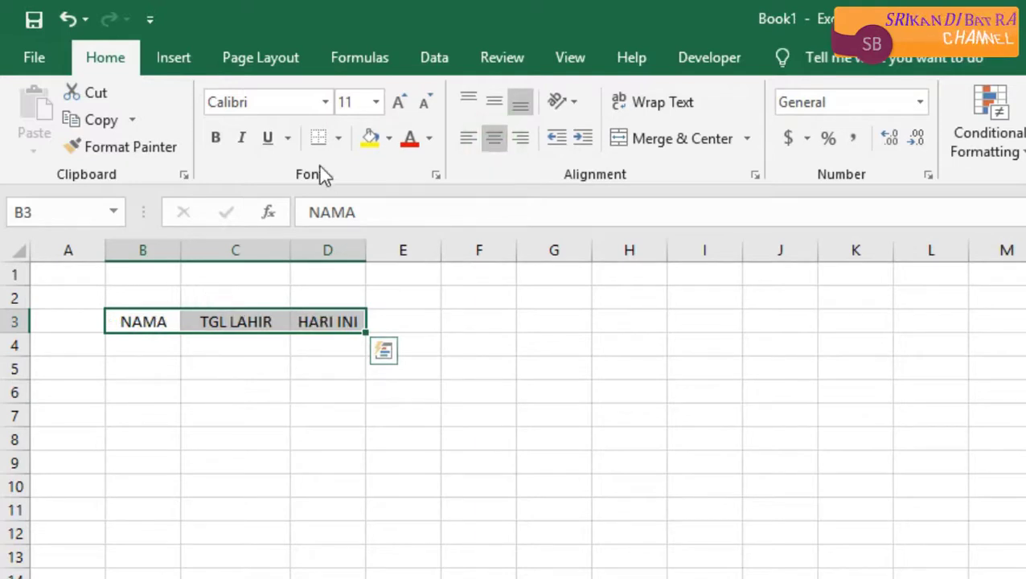
pyautogui.click(338, 138)
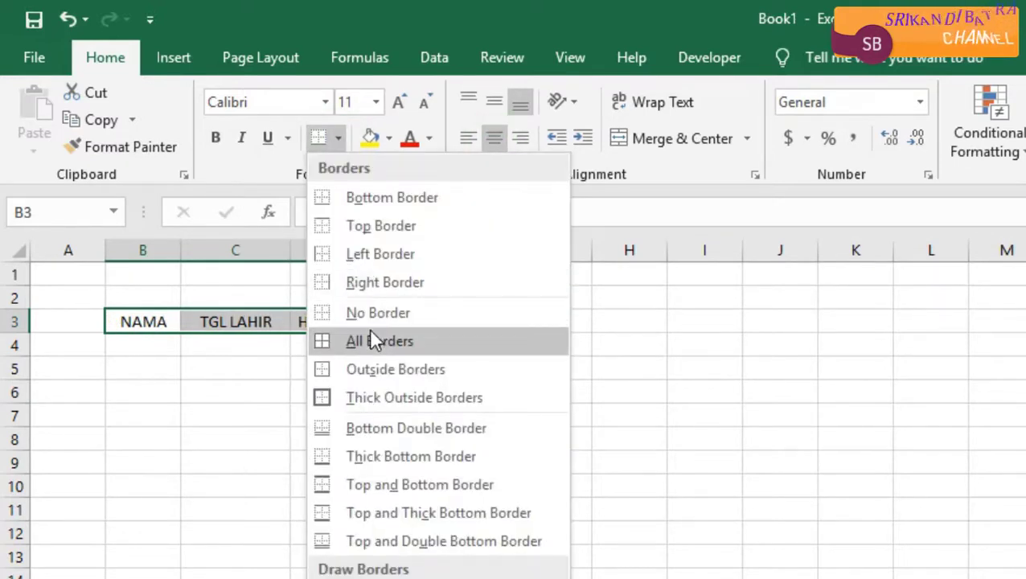
pyautogui.click(370, 335)
pyautogui.click(312, 342)
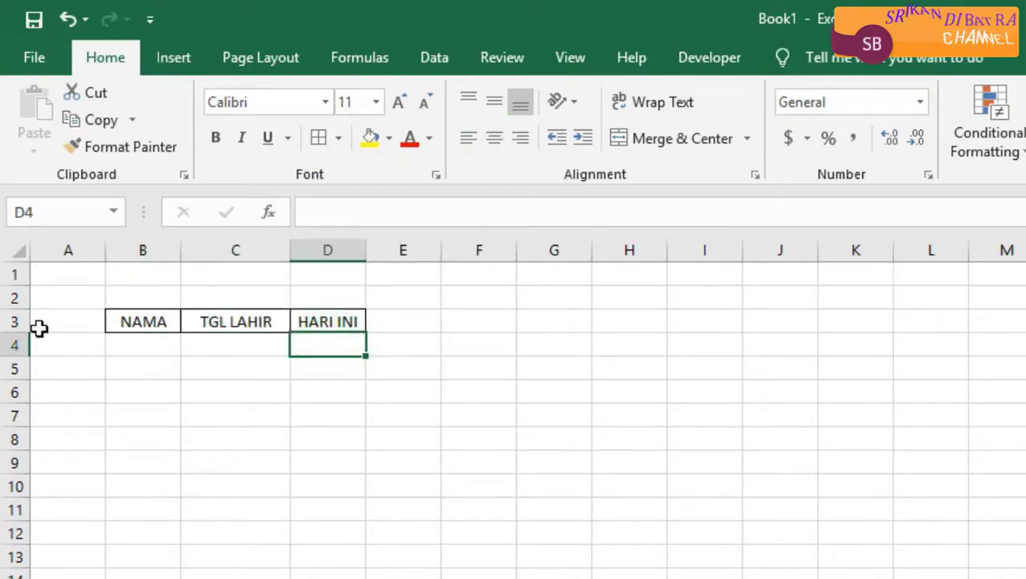
# Make row 3 taller and middle-align the B3:D3 headers vertically
pyautogui.moveTo(15, 333); pyautogui.dragTo(17, 354)
pyautogui.moveTo(149, 339); pyautogui.dragTo(323, 336)
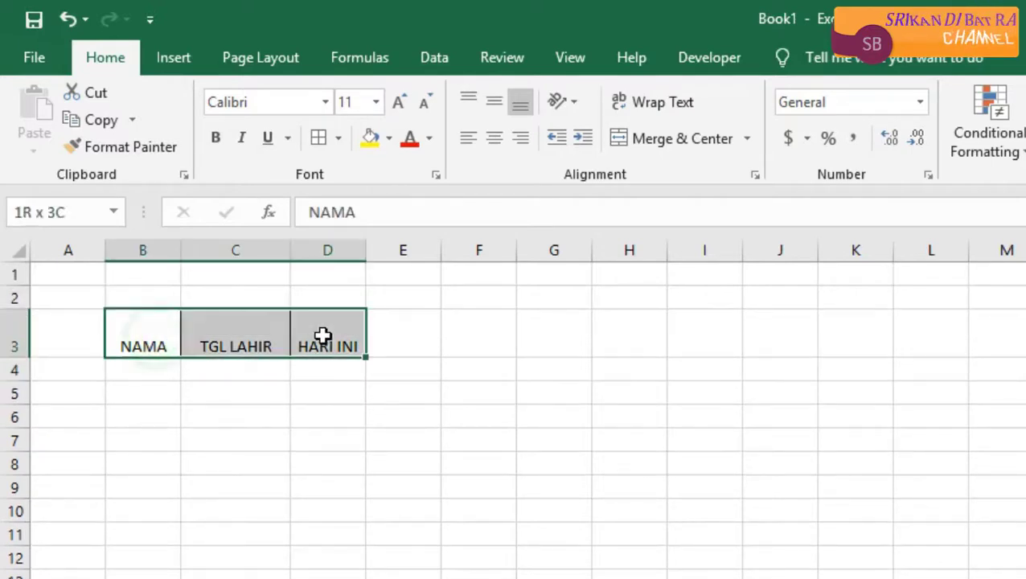
pyautogui.click(493, 100)
pyautogui.click(356, 337)
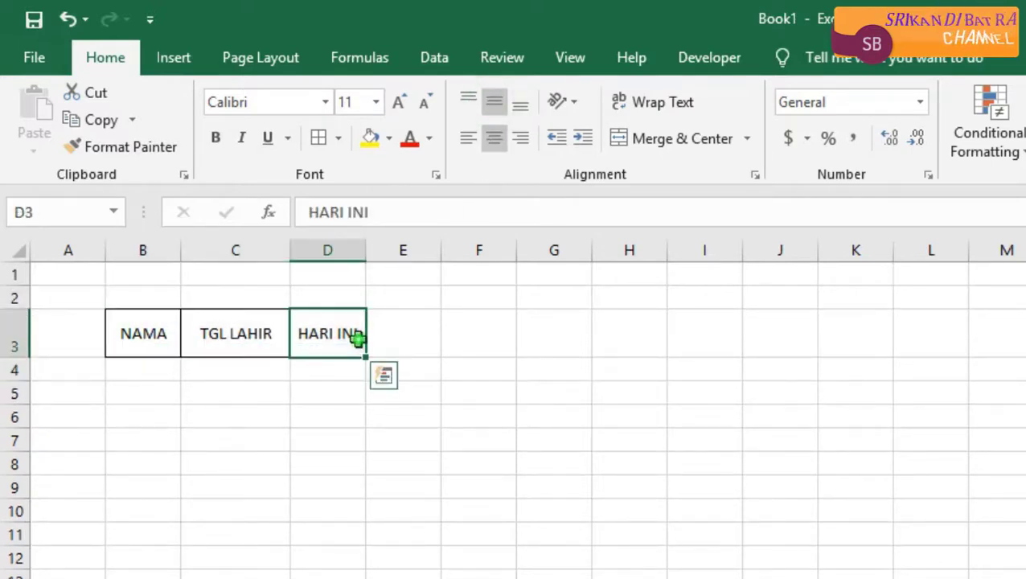
pyautogui.click(418, 336)
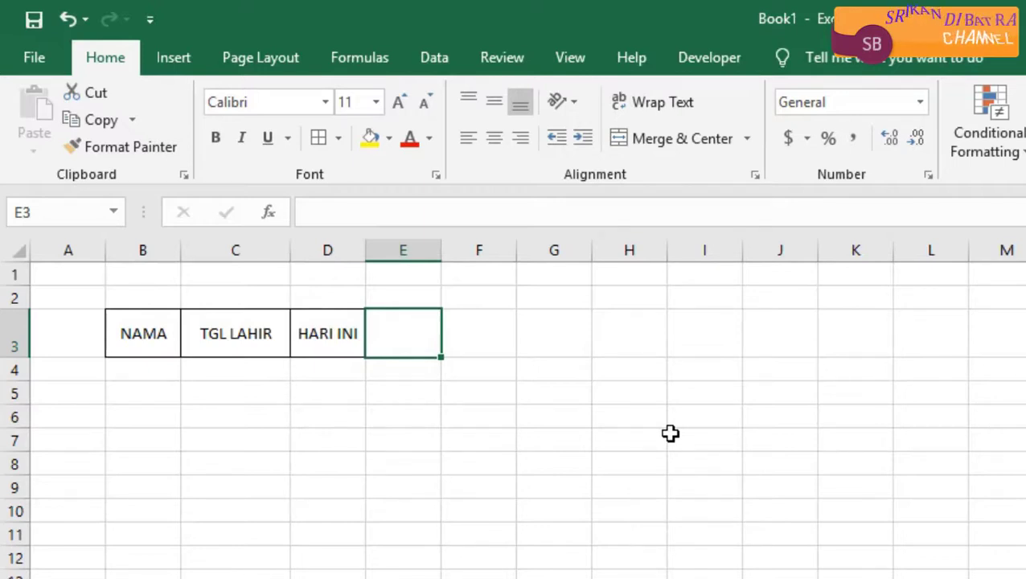
# Merge and centre E2:G2 and enter the heading UMUR
pyautogui.press('Up')
pyautogui.hotkey('shift', 'Right')
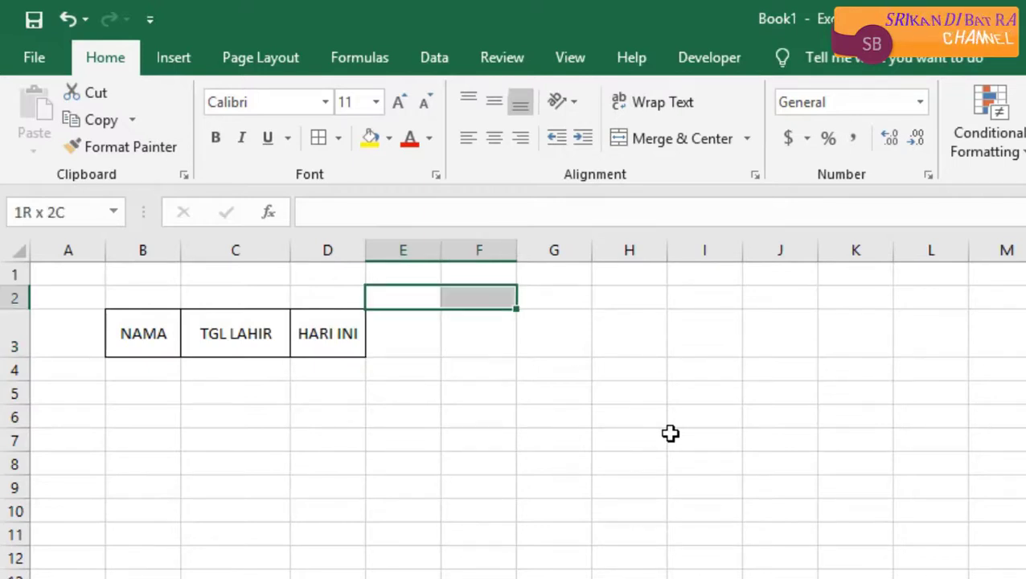
pyautogui.hotkey('shift', 'Right')
pyautogui.click(685, 148)
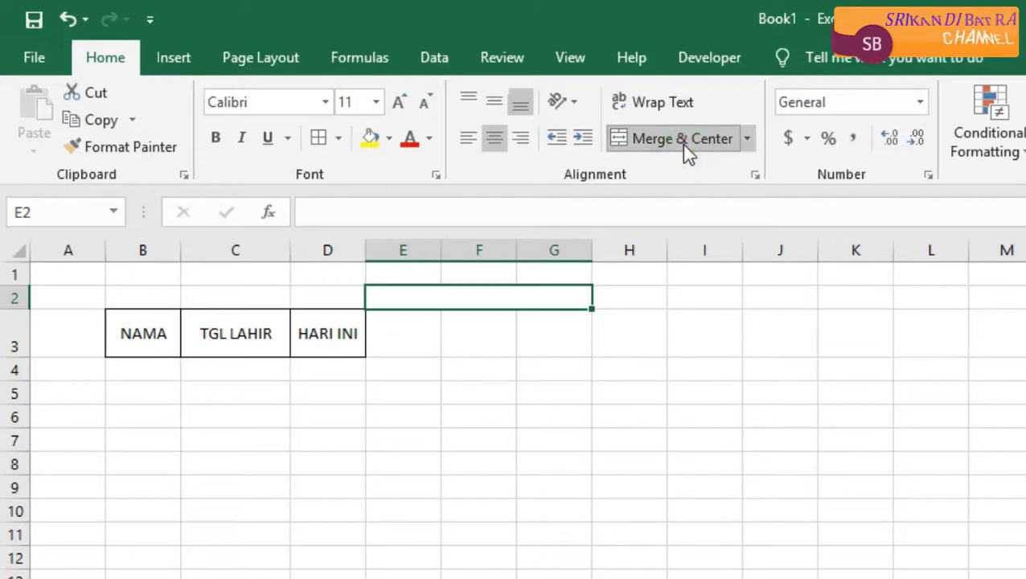
pyautogui.write('UMUR')
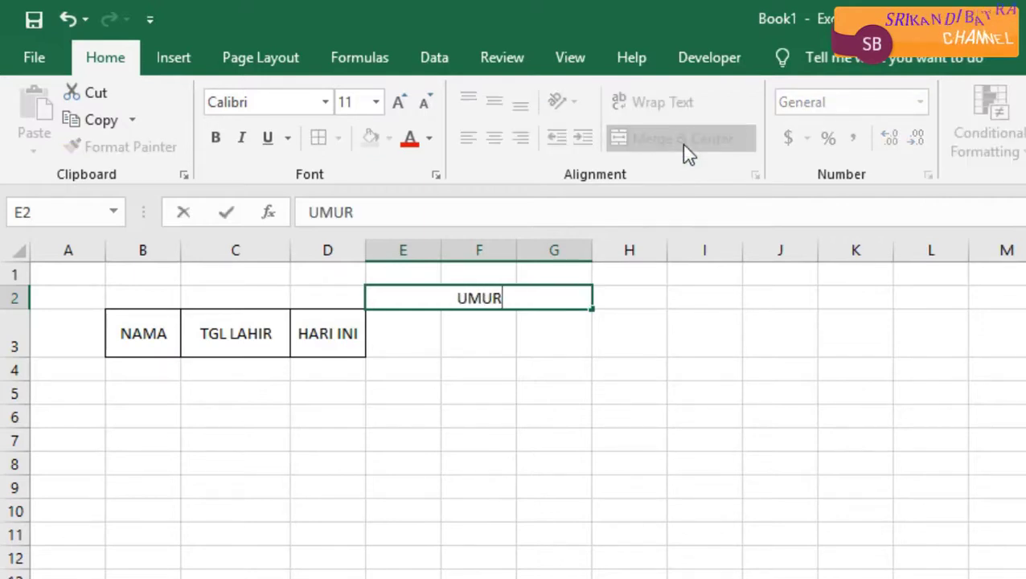
pyautogui.press('Return')
# Enter the sub-headers TAHUN in E3 and BULAN in F3
pyautogui.write('T')
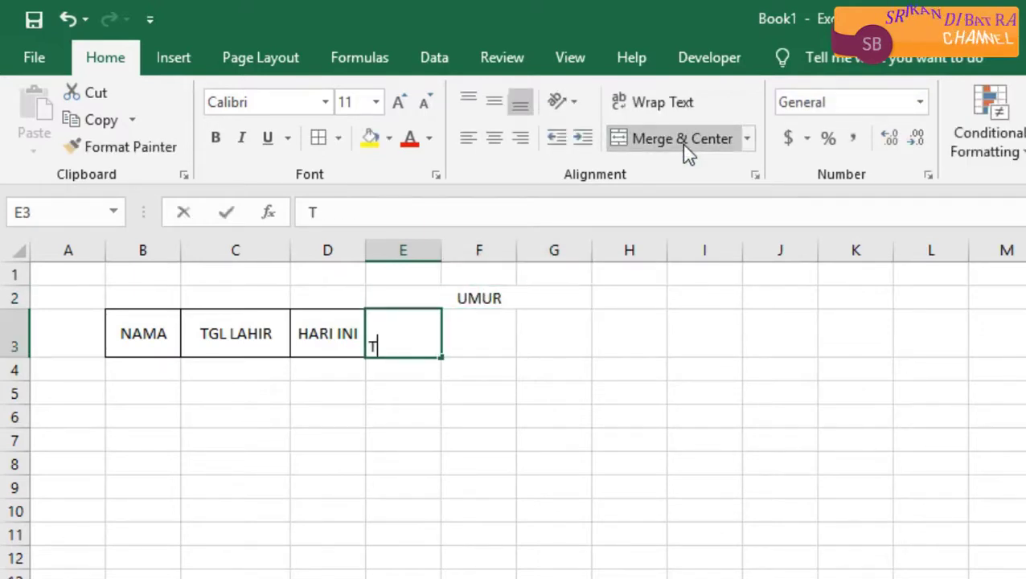
pyautogui.write('AHUN')
pyautogui.press('Return')
pyautogui.press('Up')
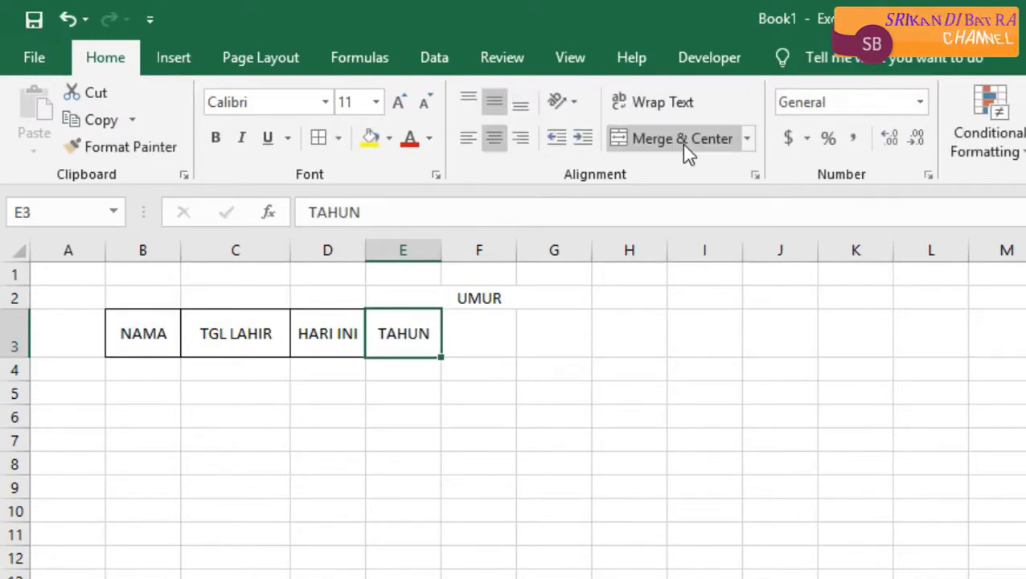
pyautogui.press('Right')
pyautogui.write('BULAN')
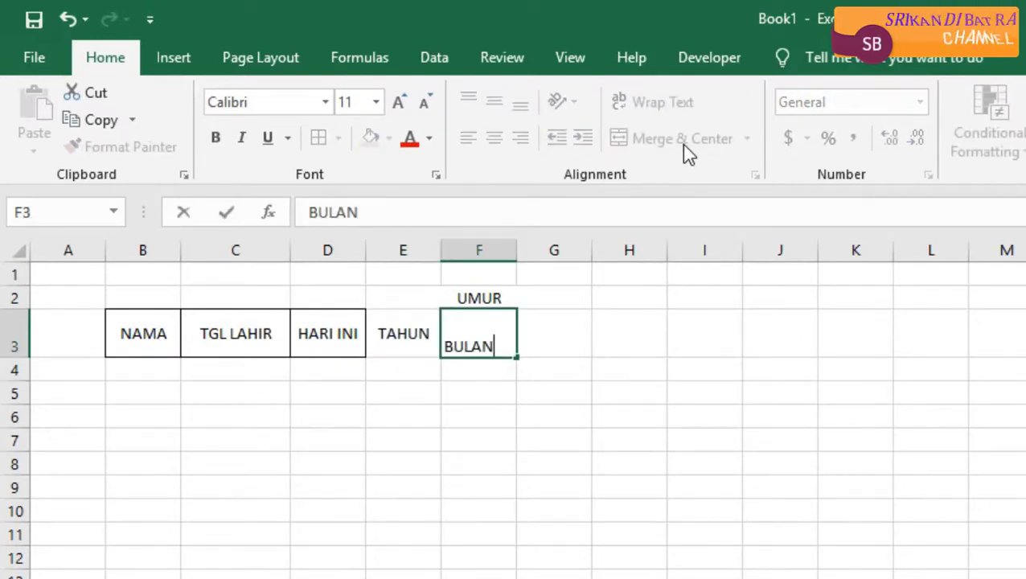
pyautogui.press('Return')
pyautogui.press('Up')
pyautogui.press('Right')
# Enter HARI in G3, removing the stray backslash
pyautogui.write('HA')
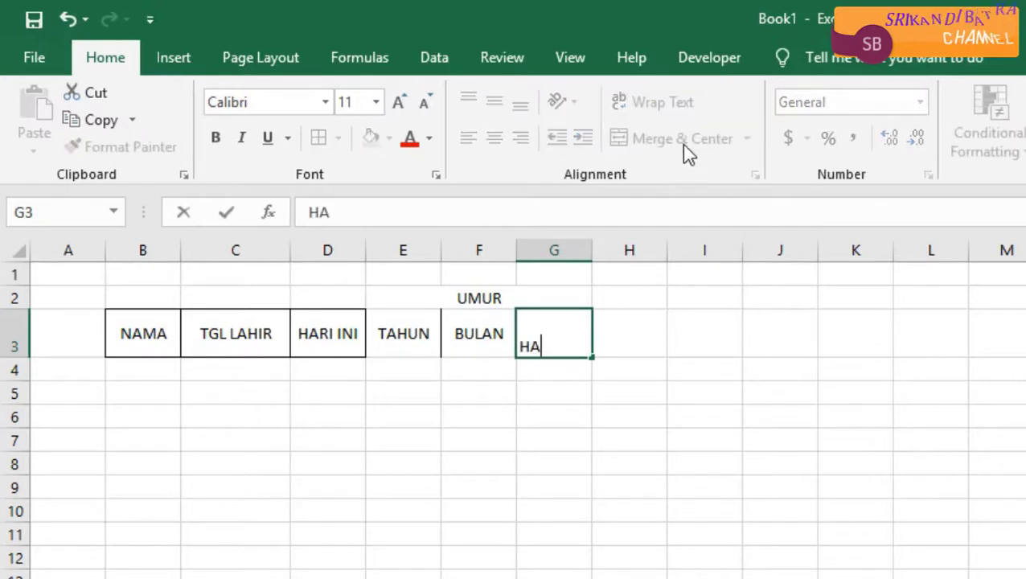
pyautogui.write('RI')
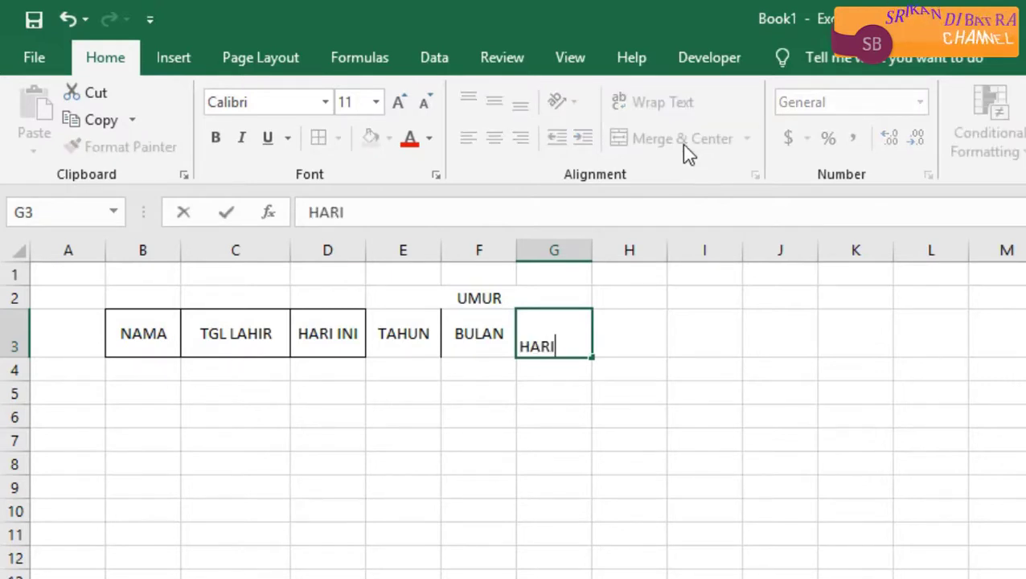
pyautogui.write('\\')
pyautogui.hotkey('ctrl', 'Return')
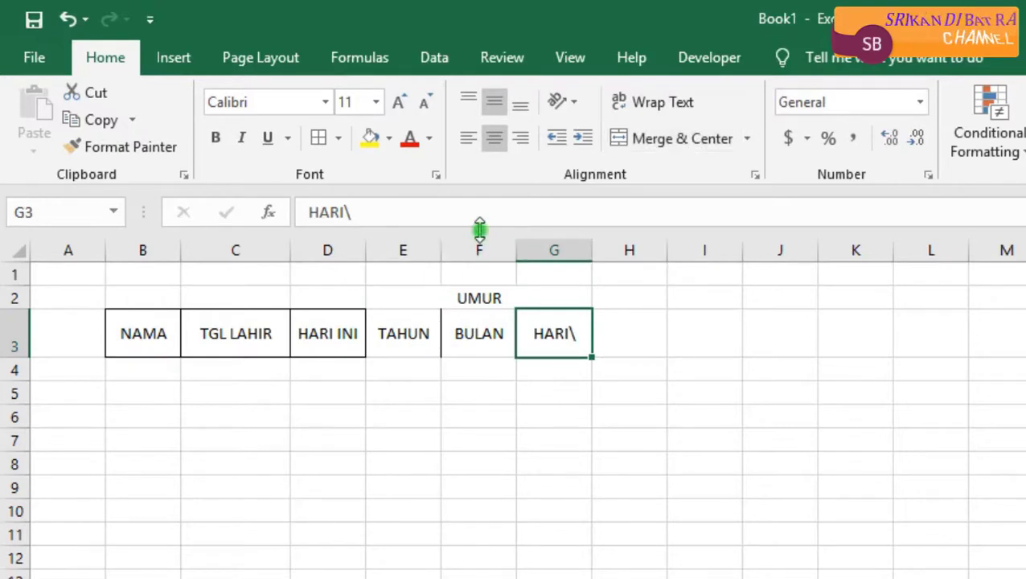
pyautogui.click(399, 216)
pyautogui.press('BackSpace')
pyautogui.press('Return')
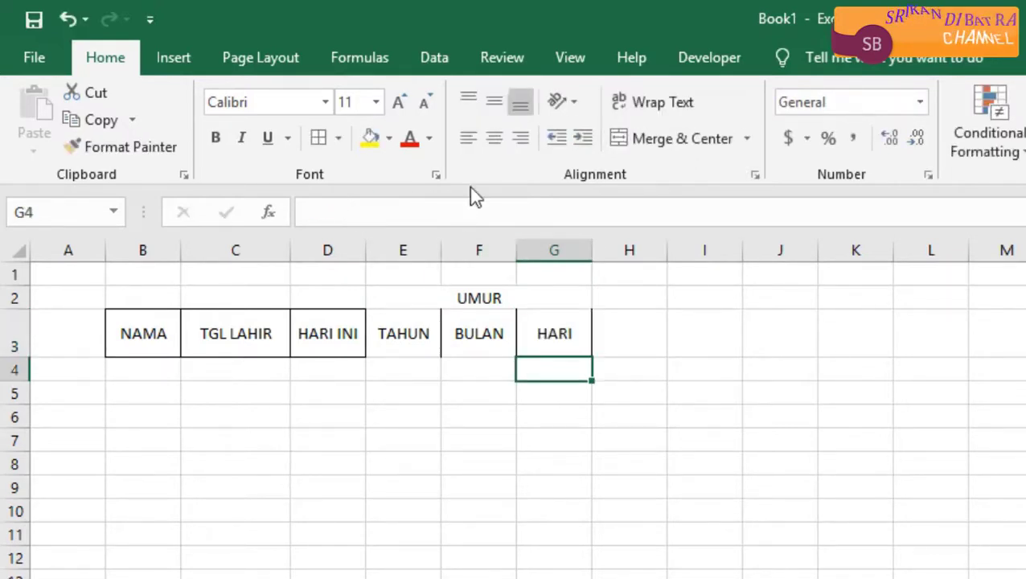
# Border headers B3:G3 and the merged UMUR cell, heighten row 2, and widen column B
pyautogui.moveTo(142, 332); pyautogui.dragTo(555, 332)
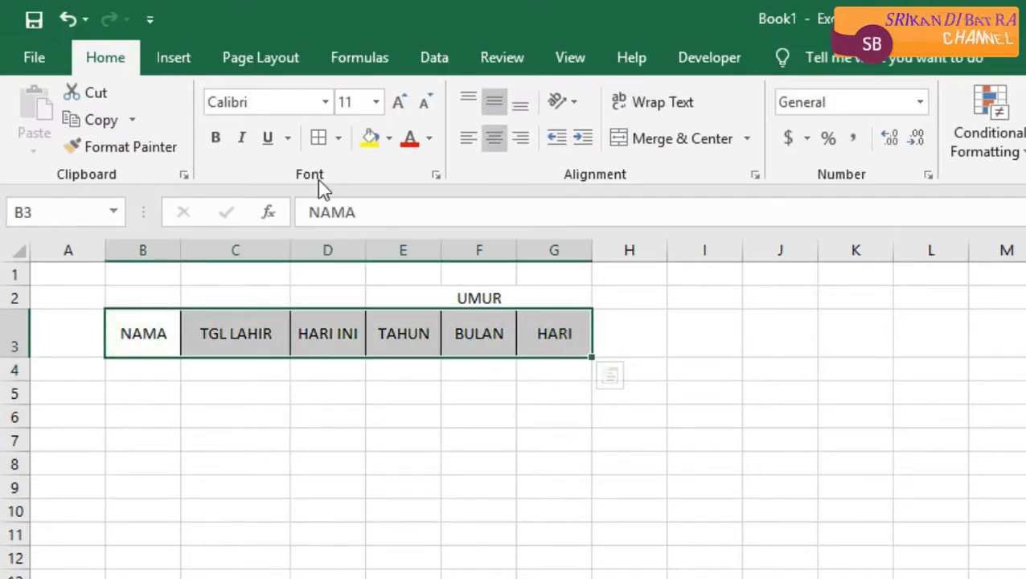
pyautogui.click(434, 299)
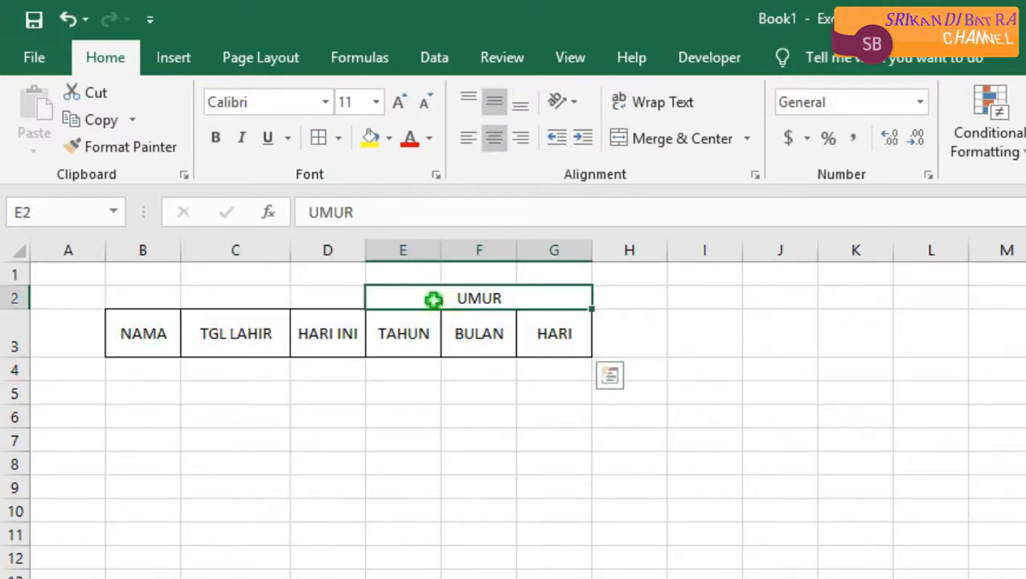
pyautogui.click(13, 299)
pyautogui.moveTo(16, 309); pyautogui.dragTo(17, 318)
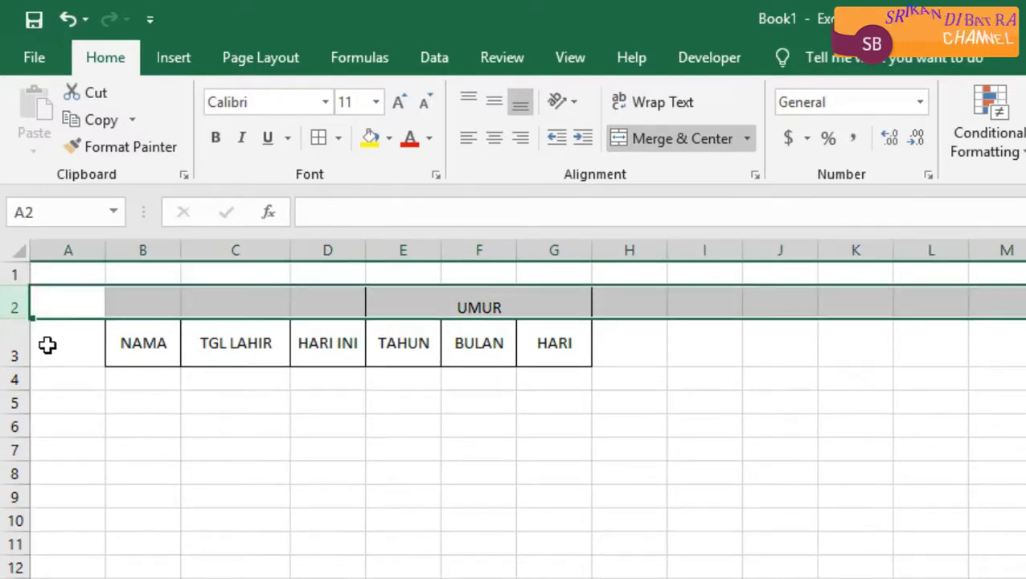
pyautogui.click(130, 380)
pyautogui.moveTo(180, 251); pyautogui.dragTo(269, 256)
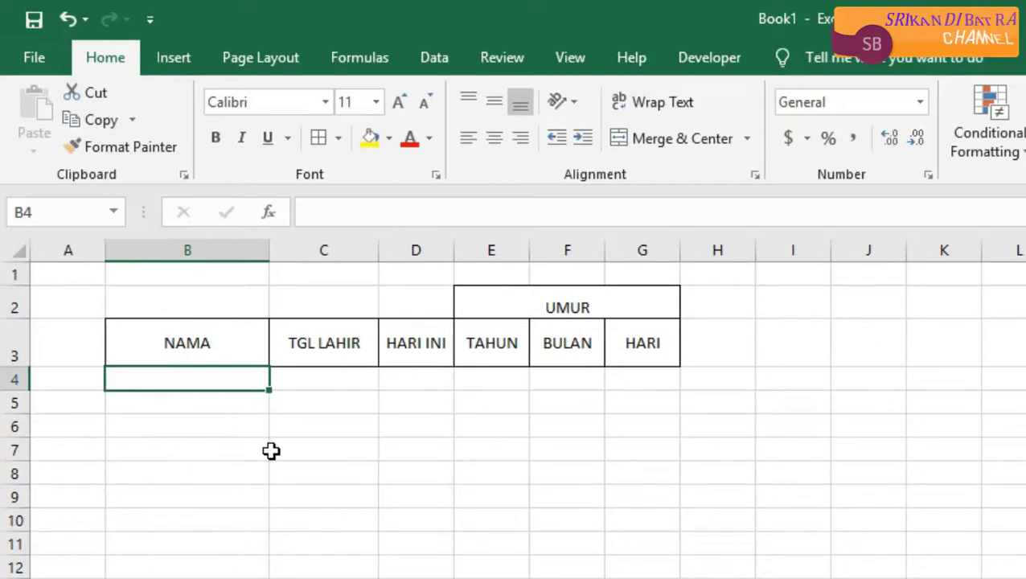
# Enter the person's full name in B4 under NAMA
pyautogui.write('ANDI K')
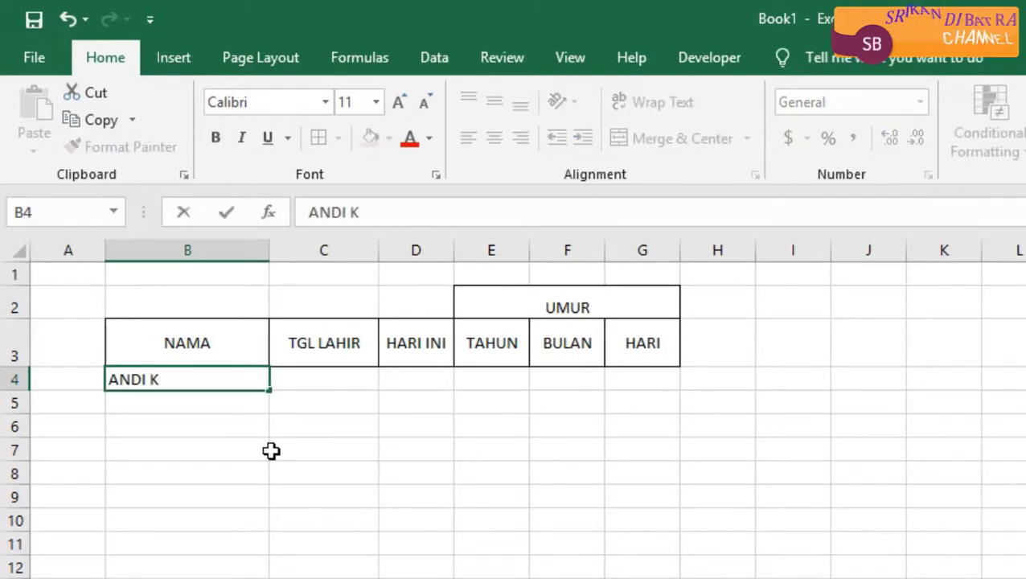
pyautogui.write('URNIAWWAN')
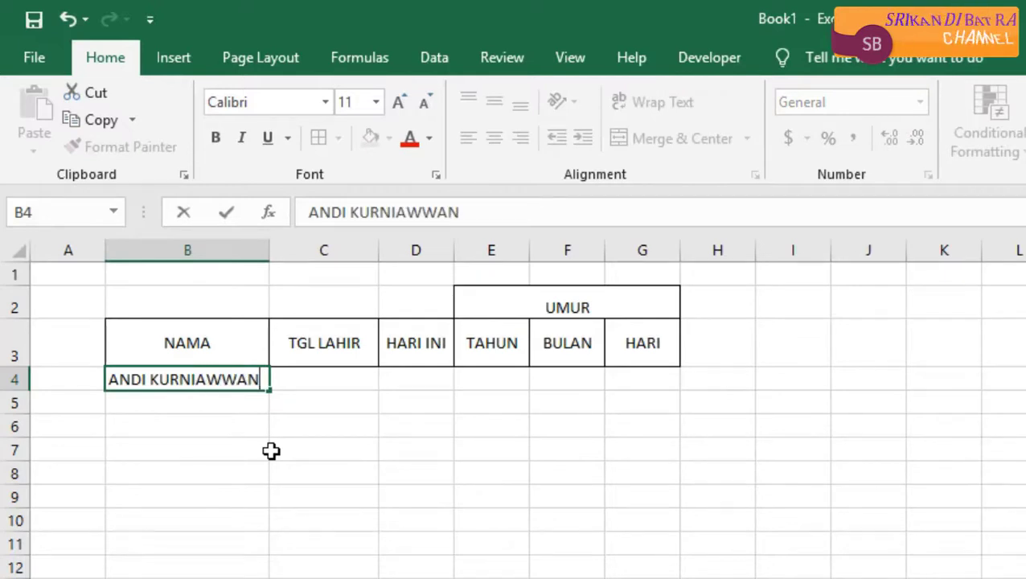
pyautogui.press('BackSpace')
pyautogui.press('BackSpace')
pyautogui.press('BackSpace')
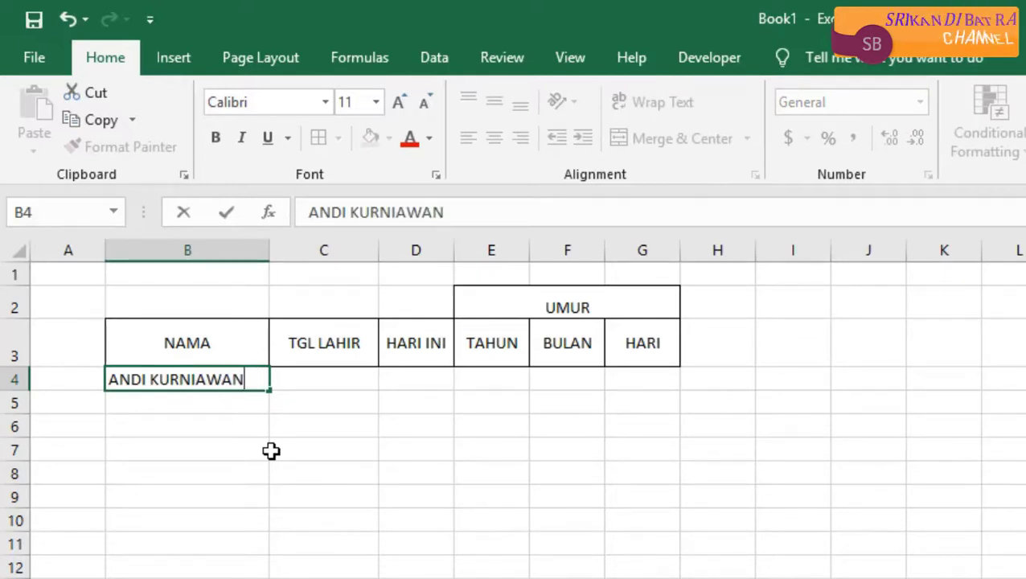
pyautogui.press('Return')
pyautogui.press('Up')
# Enter the birth date 28/7/1988 in C4 and centre it
pyautogui.press('Right')
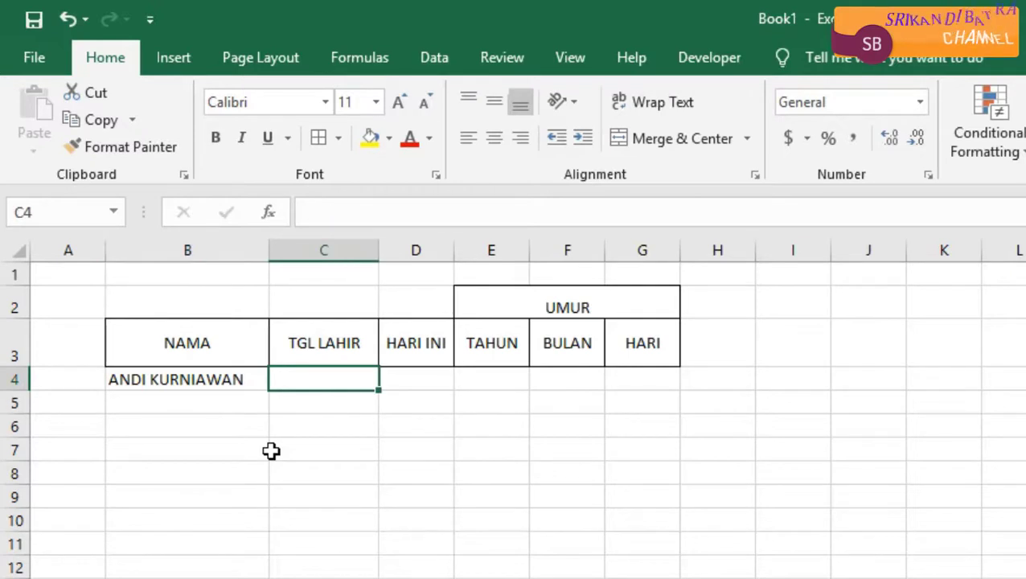
pyautogui.write('28/7/1988')
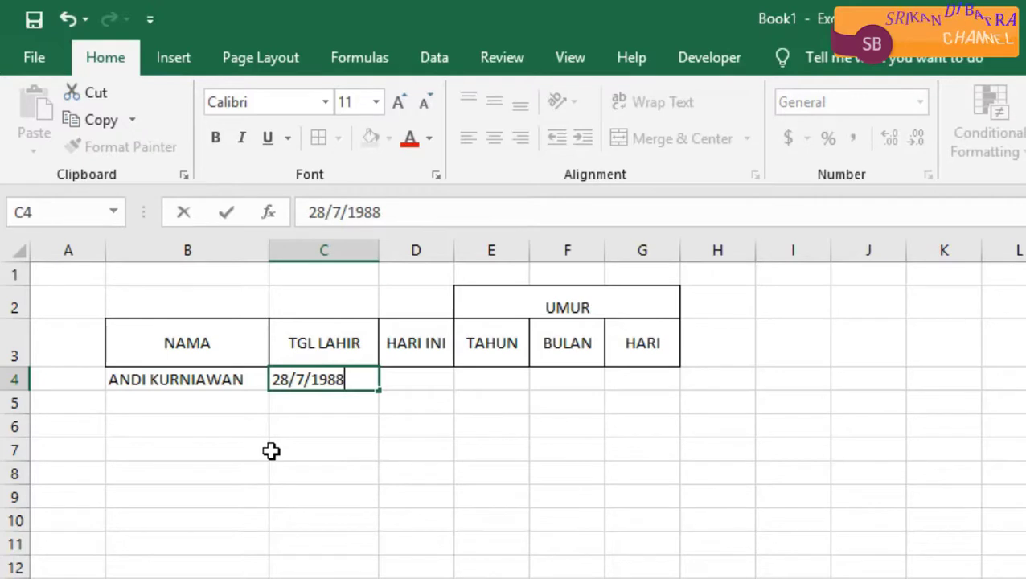
pyautogui.press('Return')
pyautogui.press('Up')
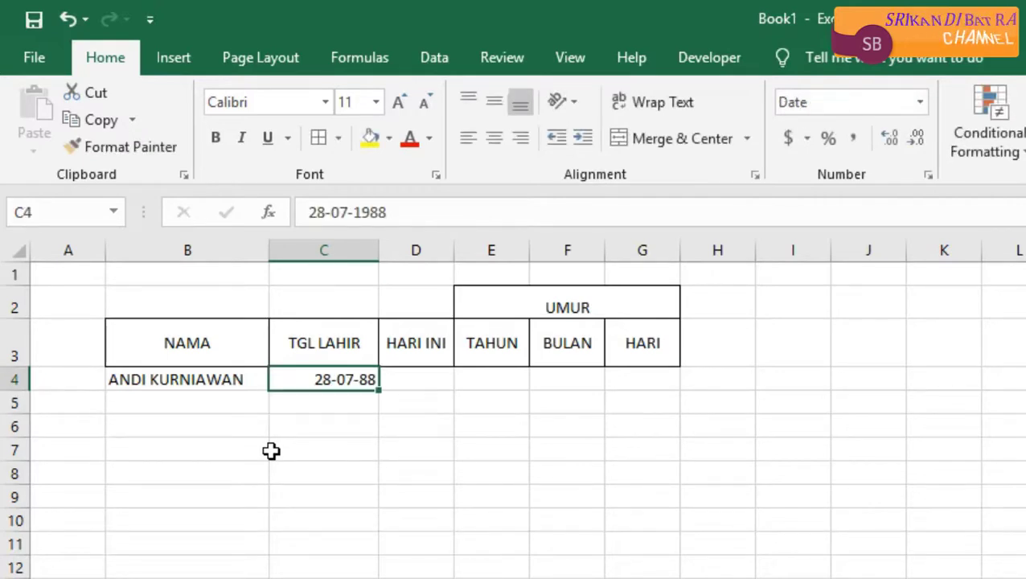
pyautogui.click(494, 145)
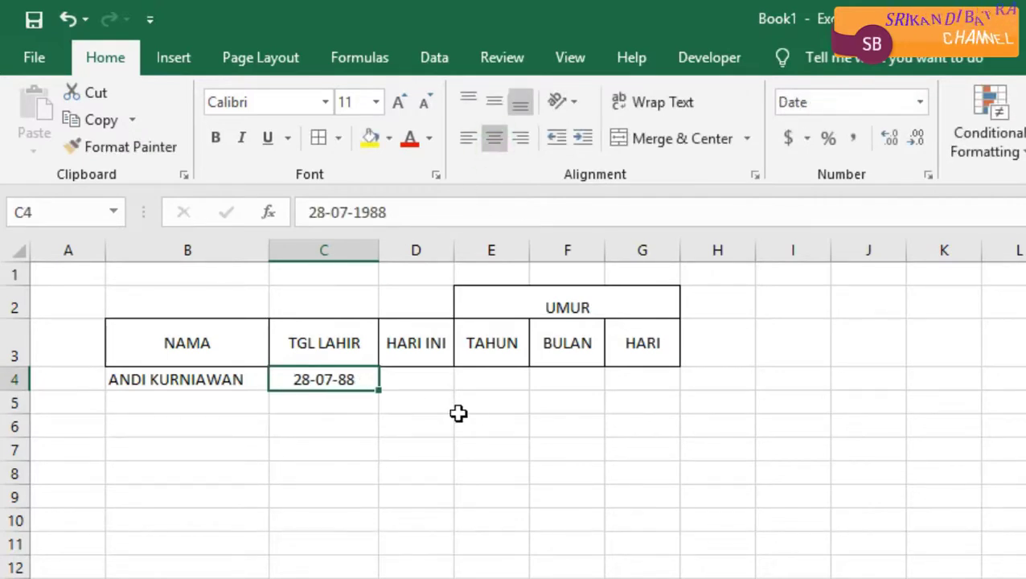
pyautogui.click(424, 385)
# Enter =TODAY() in D4 so it shows today's date, 13-07-19
pyautogui.write('=')
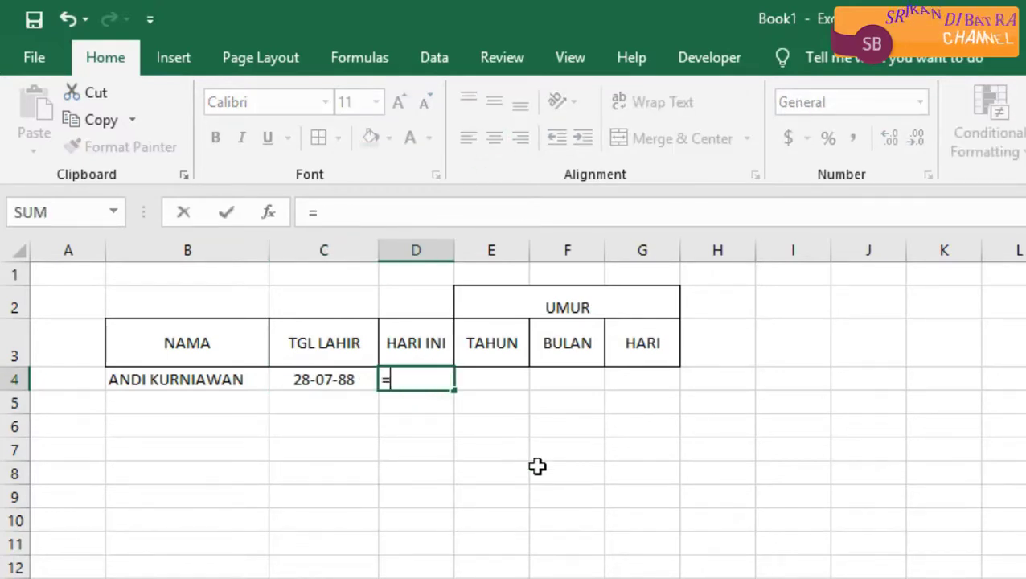
pyautogui.write('TO')
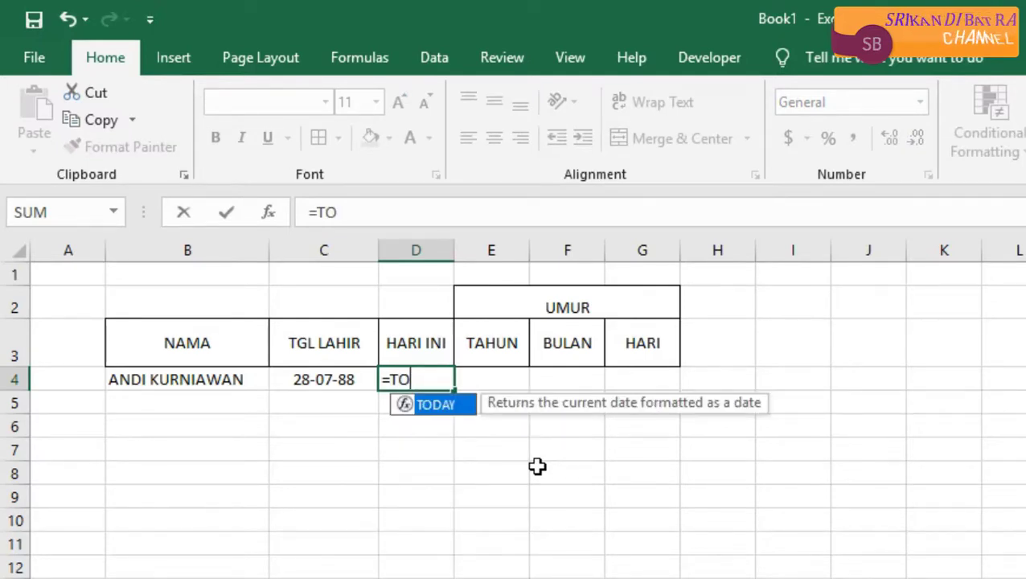
pyautogui.doubleClick(428, 406)
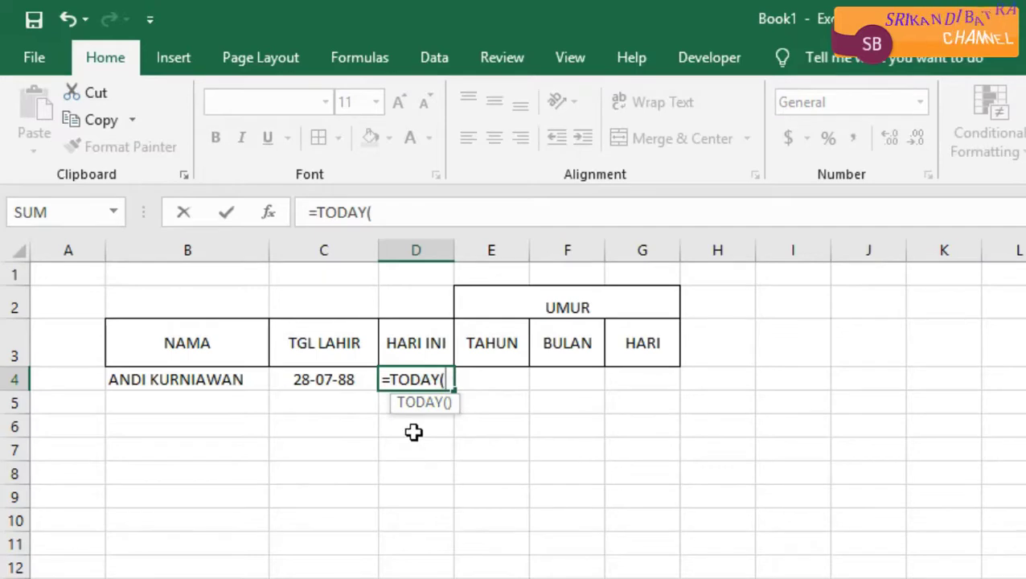
pyautogui.write(')')
pyautogui.press('Return')
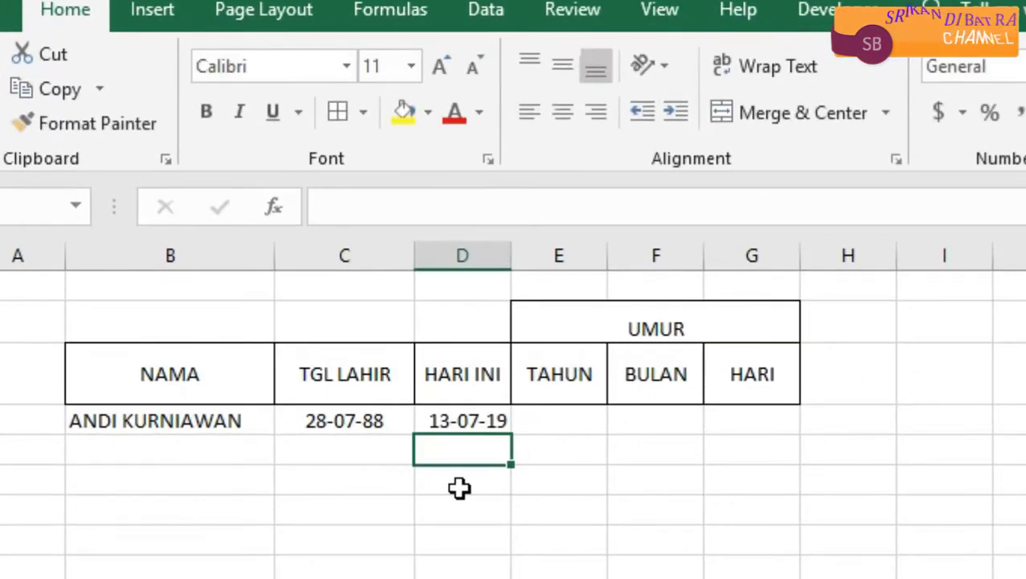
pyautogui.click(561, 421)
# Enter =DATEDIF(C4;D4;"Y") in E4, giving an age of 30 years
pyautogui.write('=D')
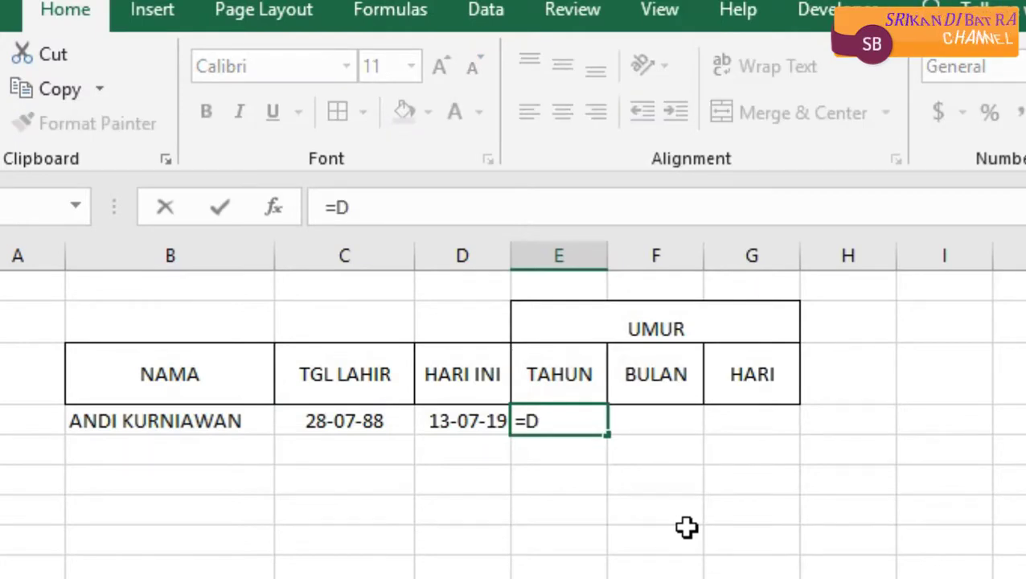
pyautogui.write('ATEDIF')
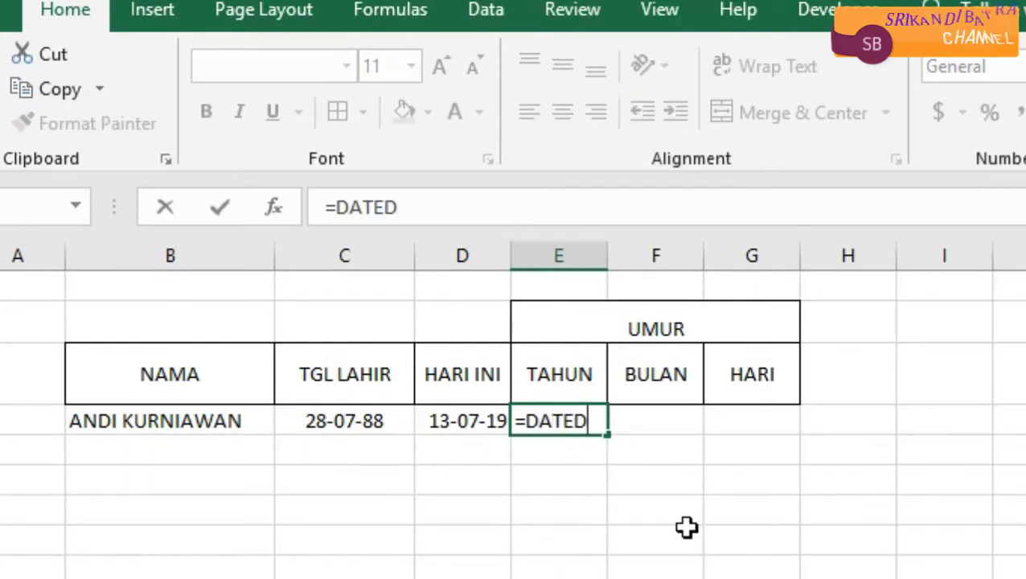
pyautogui.write('(')
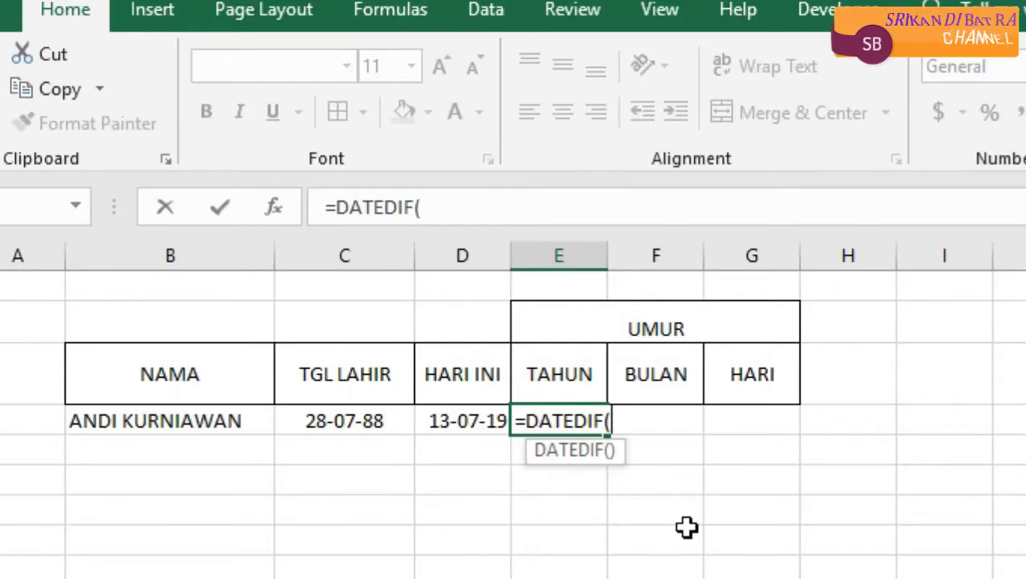
pyautogui.write('C4;')
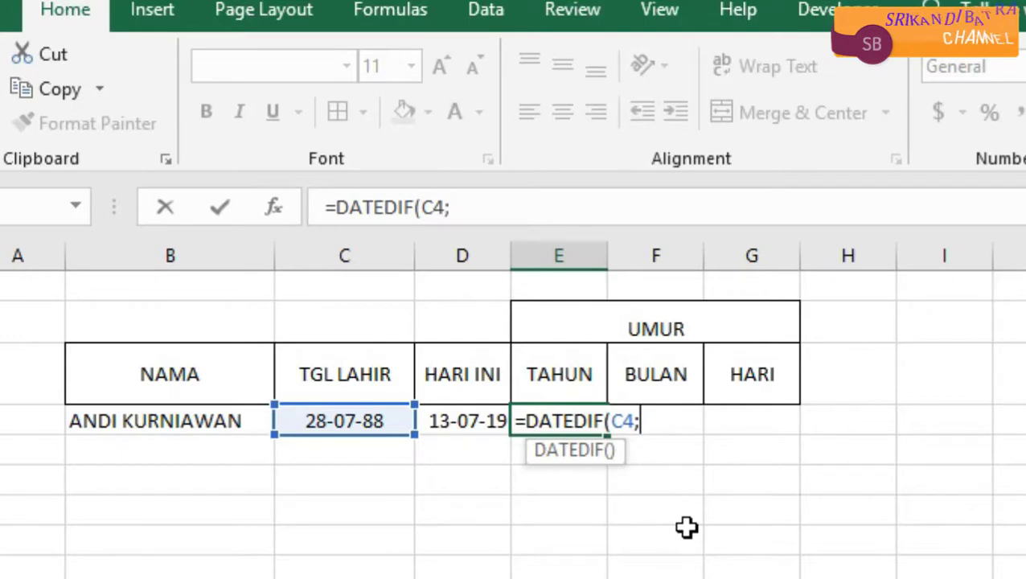
pyautogui.write('D4;"Y')
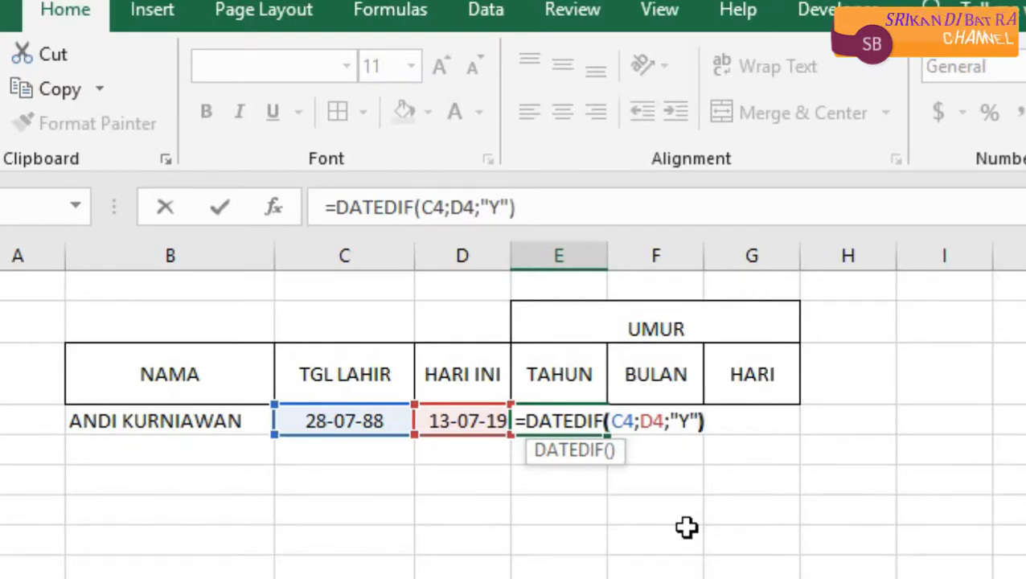
pyautogui.press('Return')
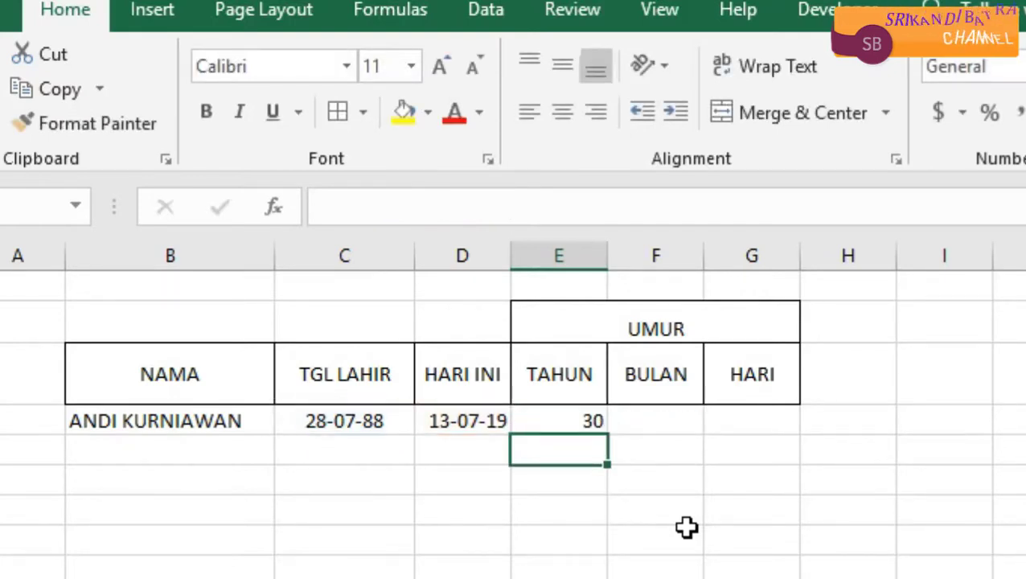
# Enter =DATEDIF(C4;D4;"YM") in F4, showing 11 remaining months
pyautogui.click(648, 414)
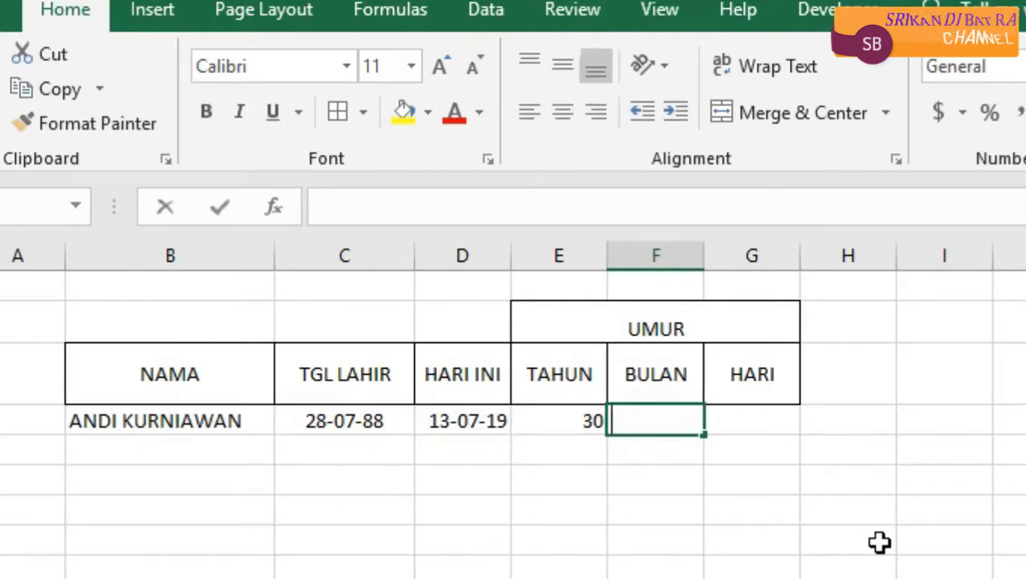
pyautogui.write('=DATEDIF')
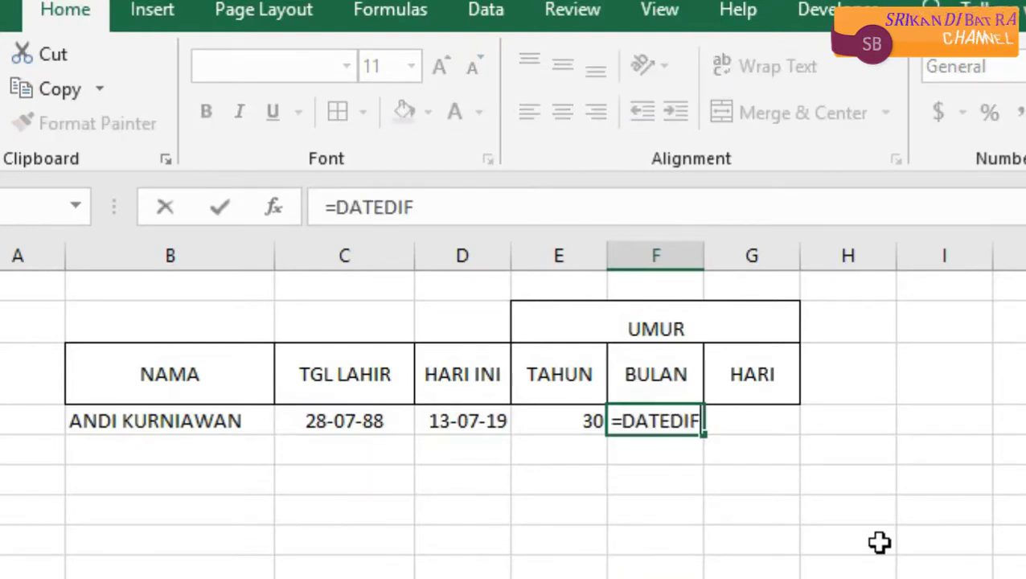
pyautogui.write('(')
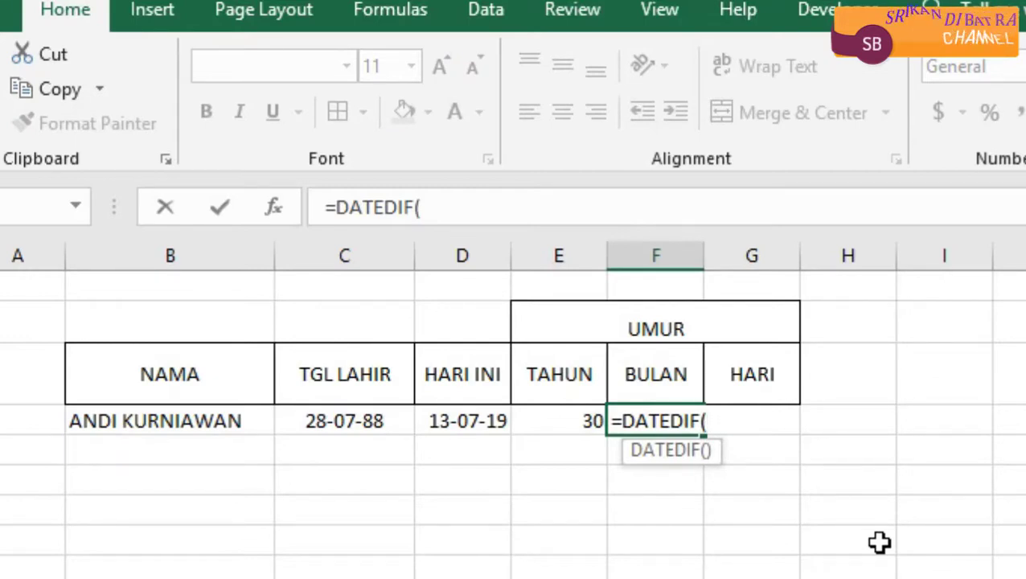
pyautogui.write('C4;')
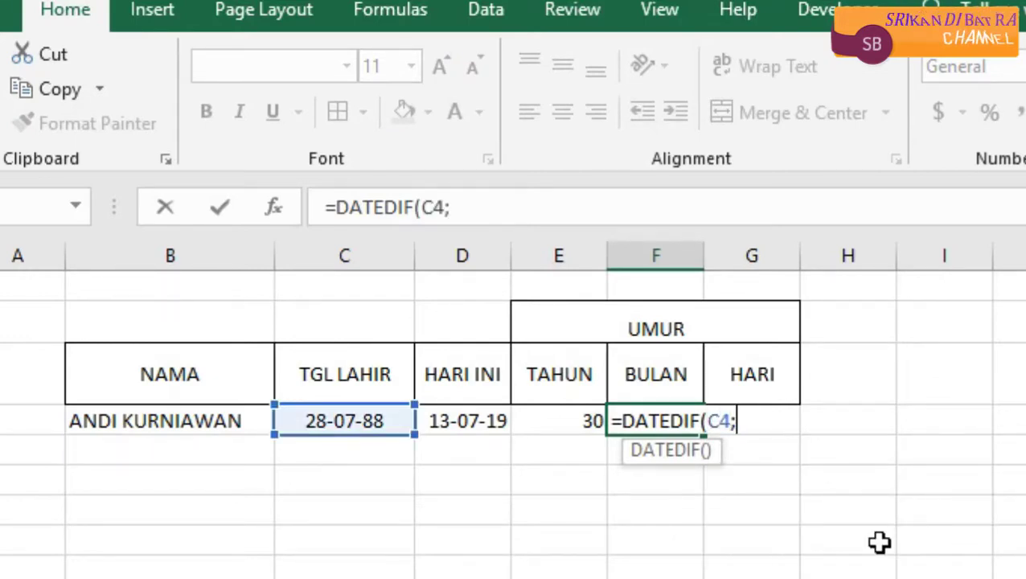
pyautogui.write('D4;"YM')
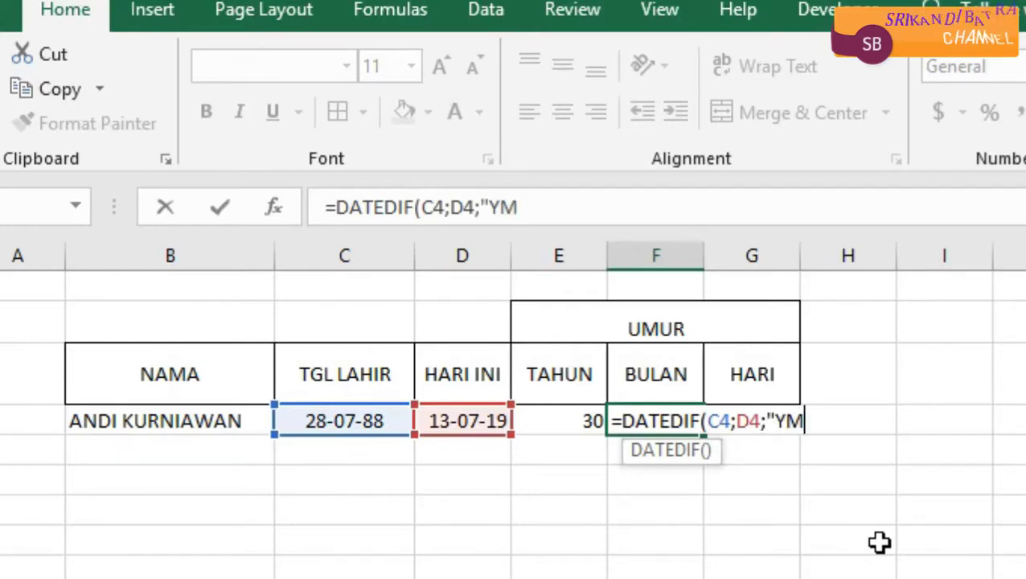
pyautogui.press('Return')
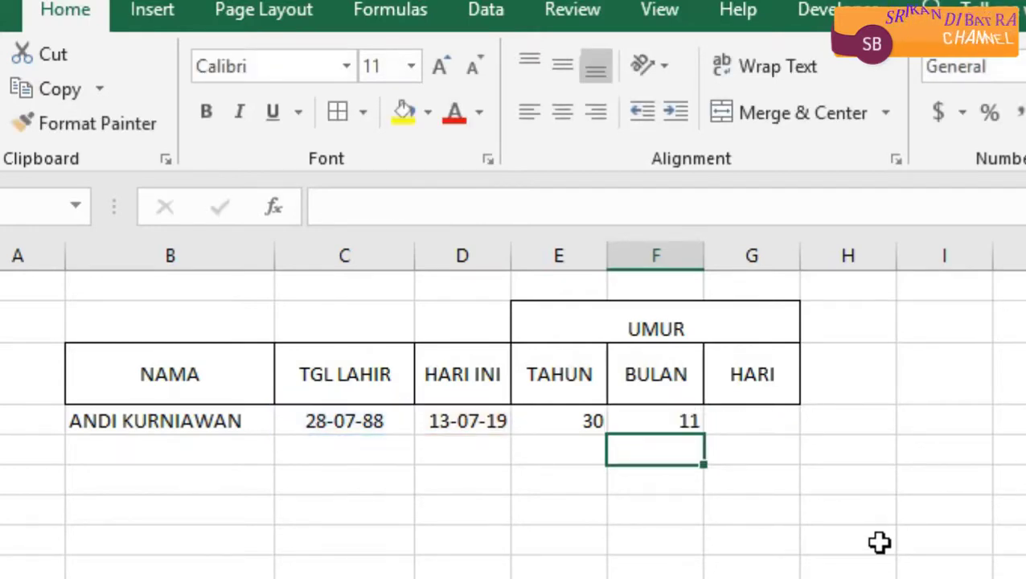
pyautogui.press('Up')
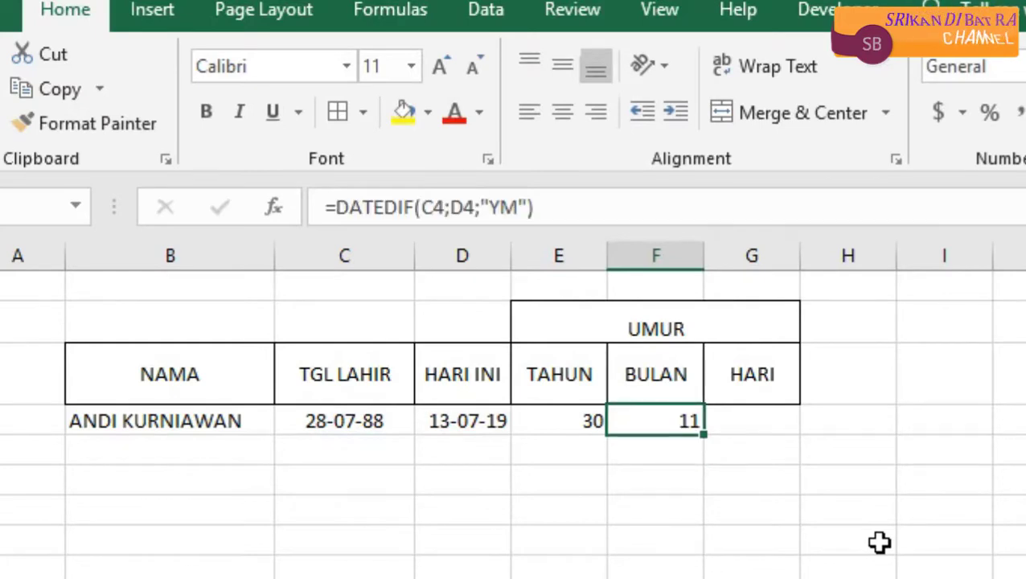
pyautogui.press('Right')
# Enter =DATEDIF(C4;D4;"MD") in G4, showing 15 remaining days
pyautogui.write('=')
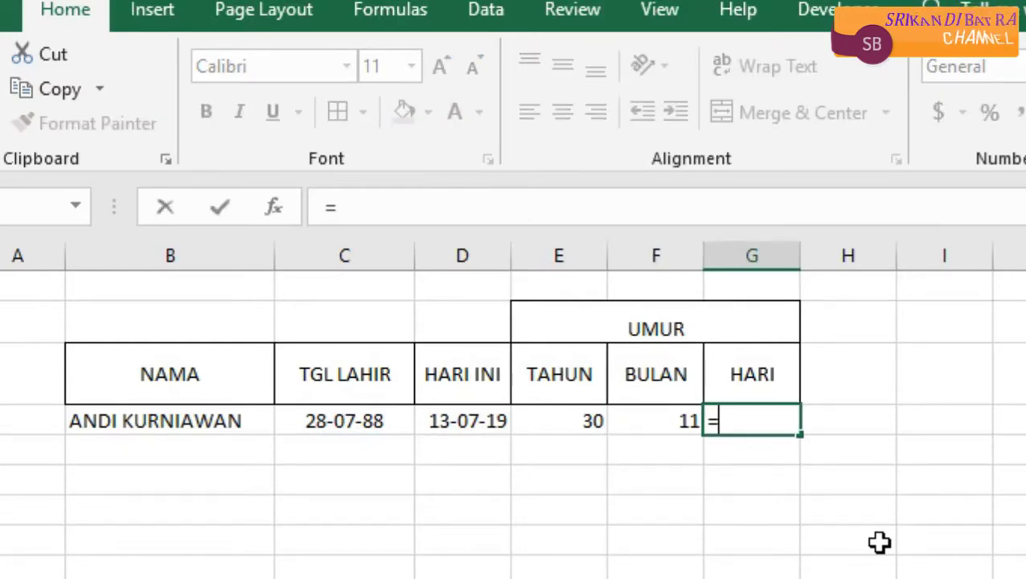
pyautogui.write('DATE')
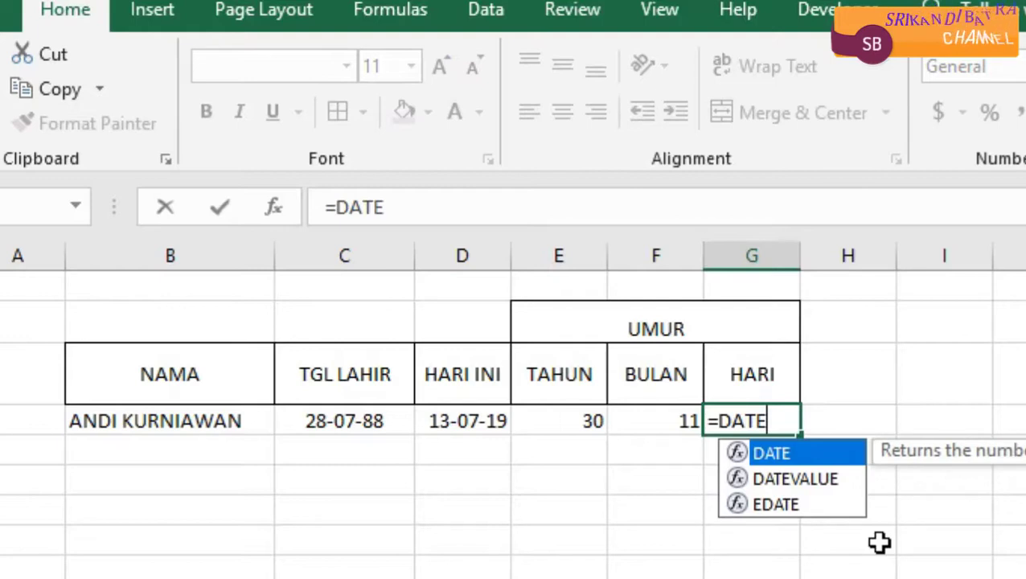
pyautogui.write('DIF(')
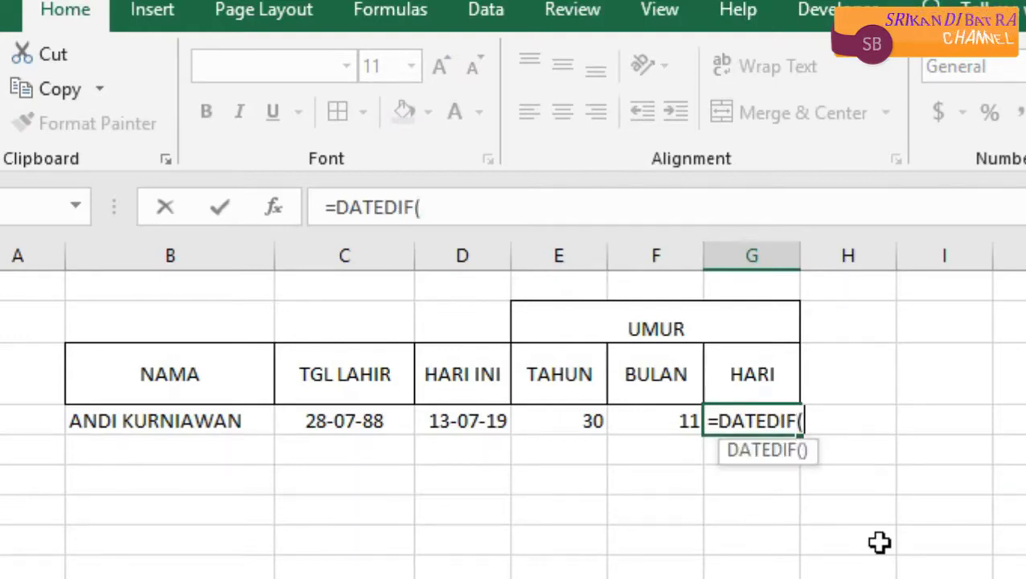
pyautogui.write('C4;D')
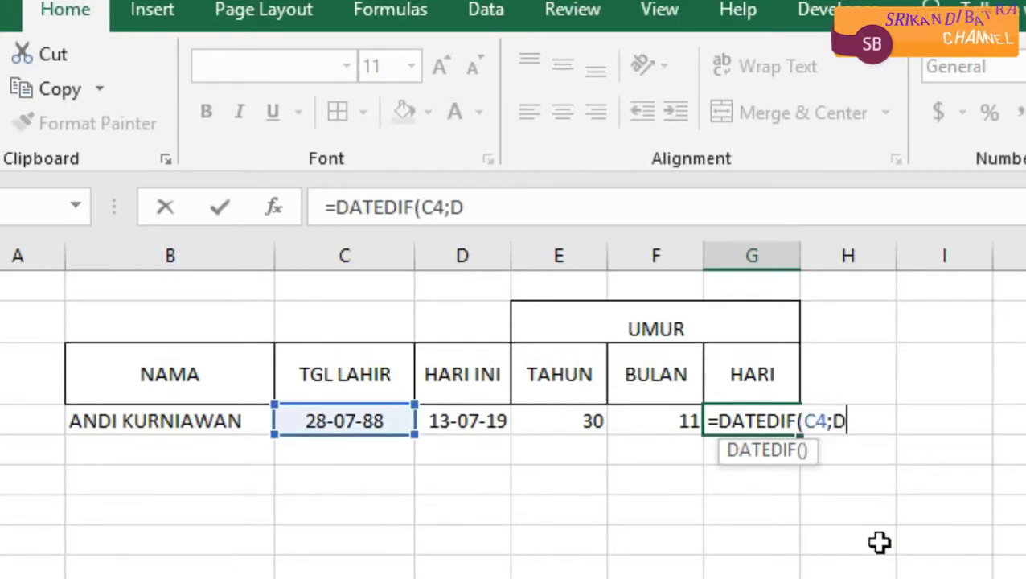
pyautogui.write('4;"MD')
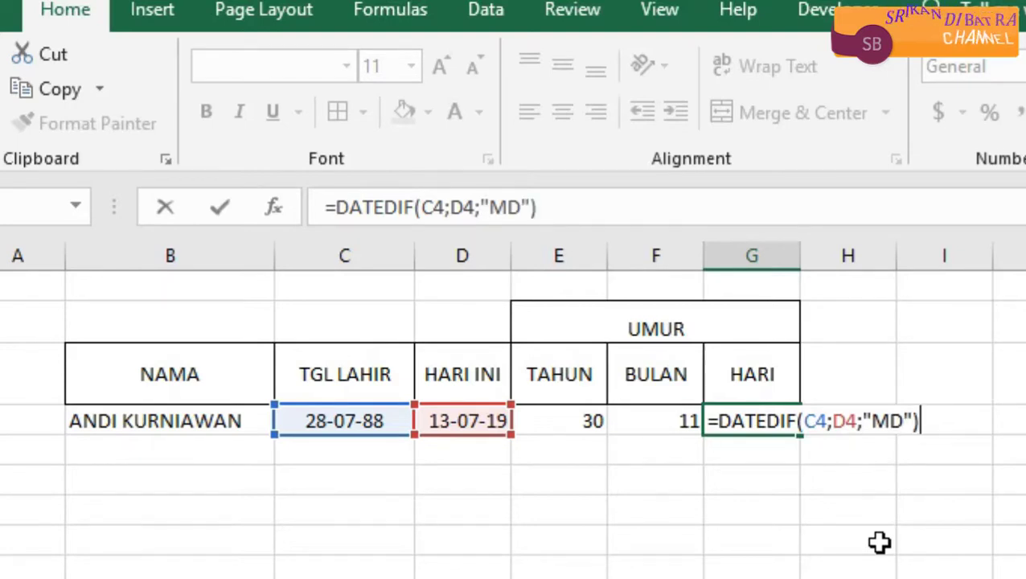
pyautogui.press('Return')
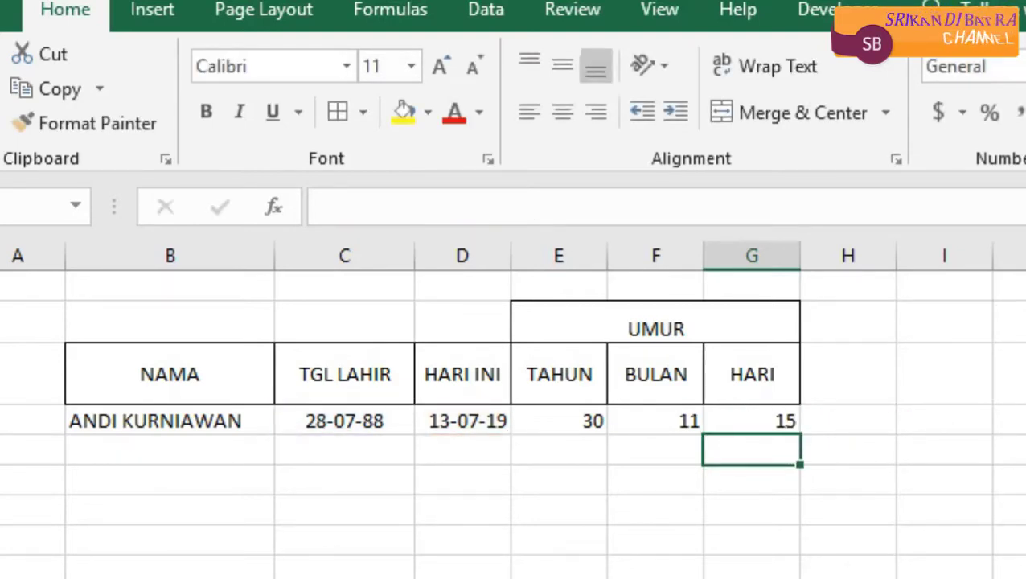
# Make row 4 taller and centre B4:G4 both vertically and horizontally
pyautogui.moveTo(2, 434); pyautogui.dragTo(1, 474)
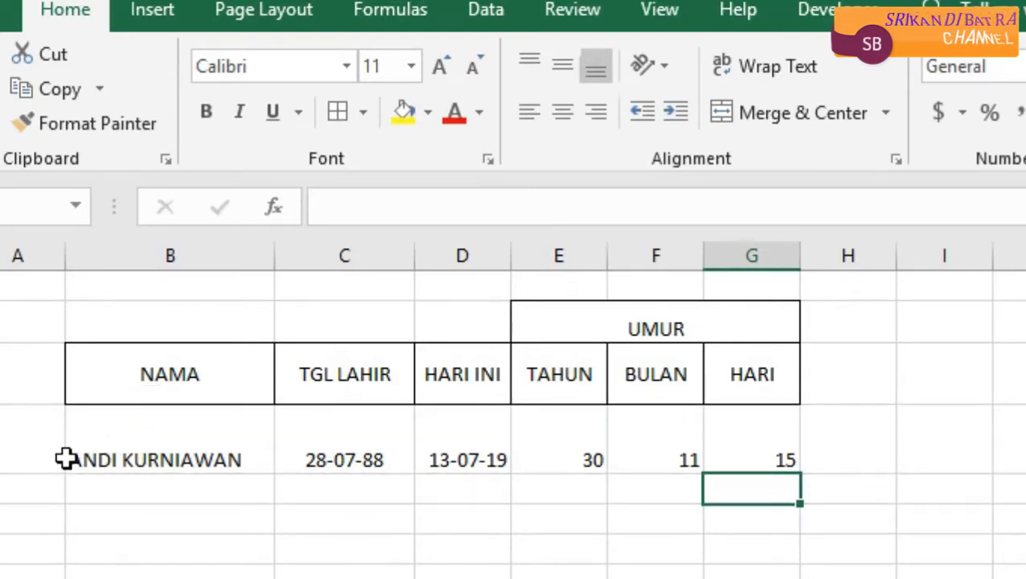
pyautogui.moveTo(108, 442); pyautogui.dragTo(730, 449)
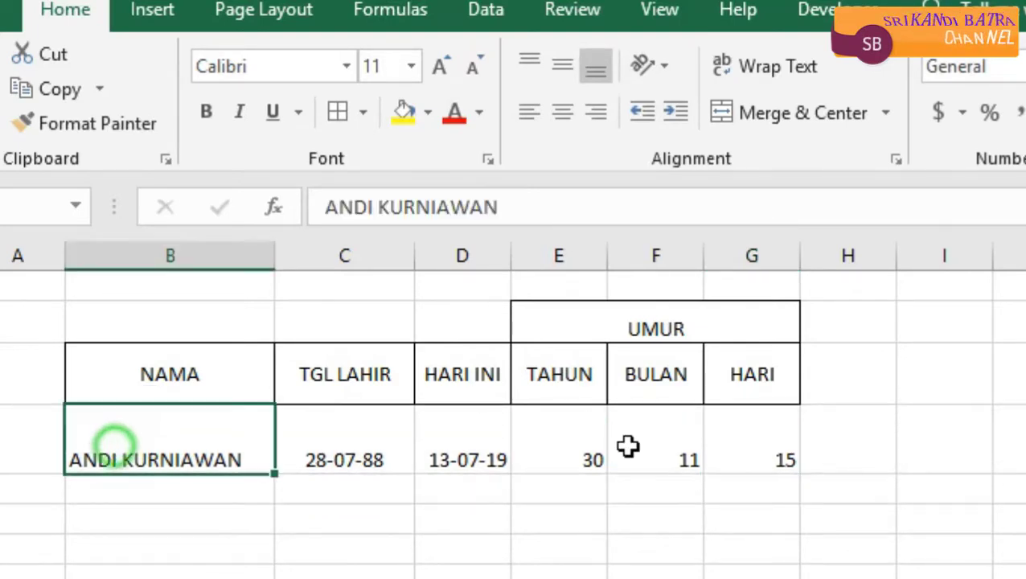
pyautogui.click(563, 71)
pyautogui.click(561, 114)
pyautogui.click(229, 438)
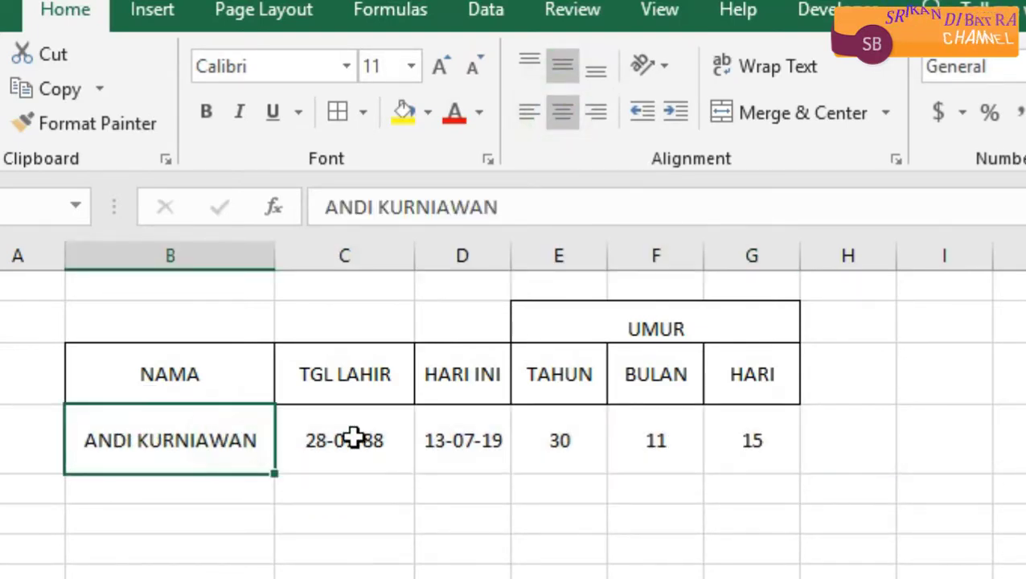
# Apply All Borders to the data row B4:G4
pyautogui.moveTo(251, 437); pyautogui.dragTo(756, 440)
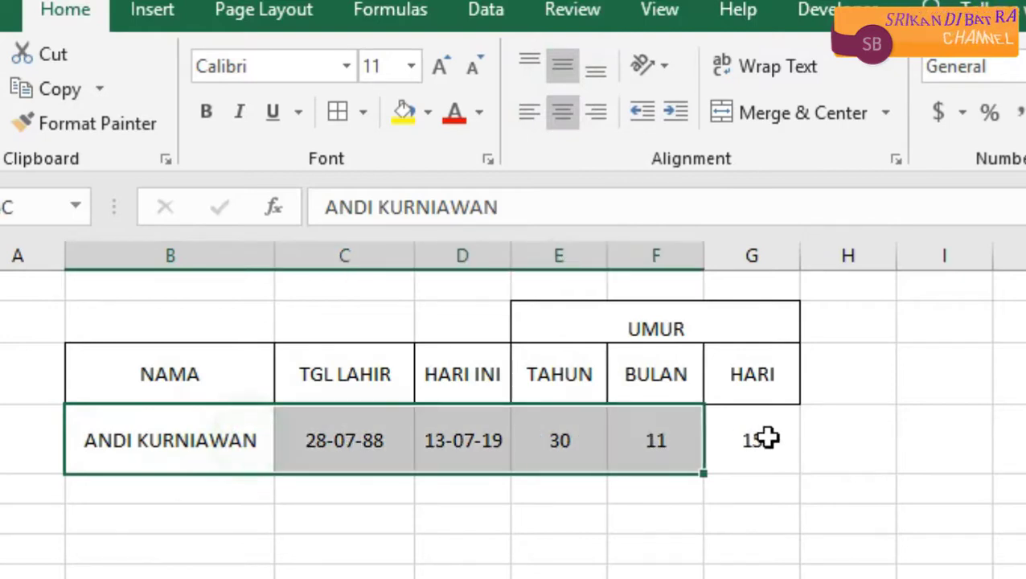
pyautogui.click(333, 113)
pyautogui.click(547, 522)
# Fill the age cells E4:G4 (30, 11, 15) with yellow
pyautogui.moveTo(568, 439); pyautogui.dragTo(752, 440)
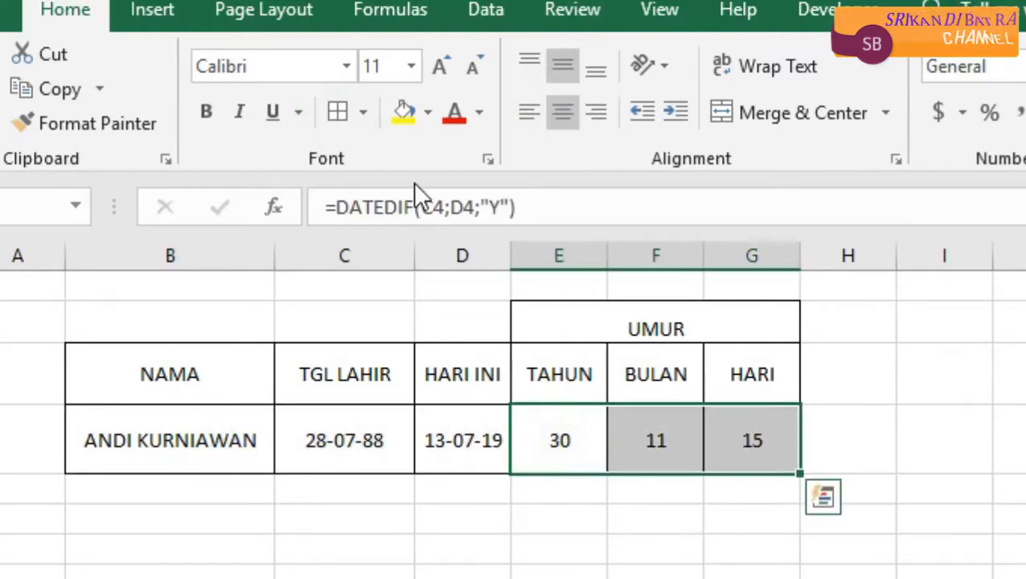
pyautogui.click(403, 113)
pyautogui.click(948, 442)
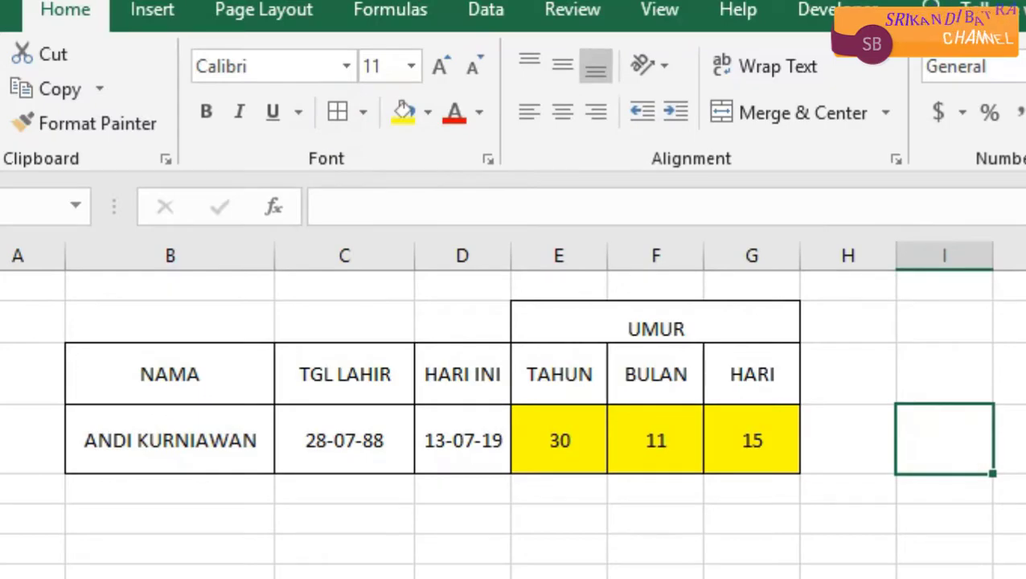